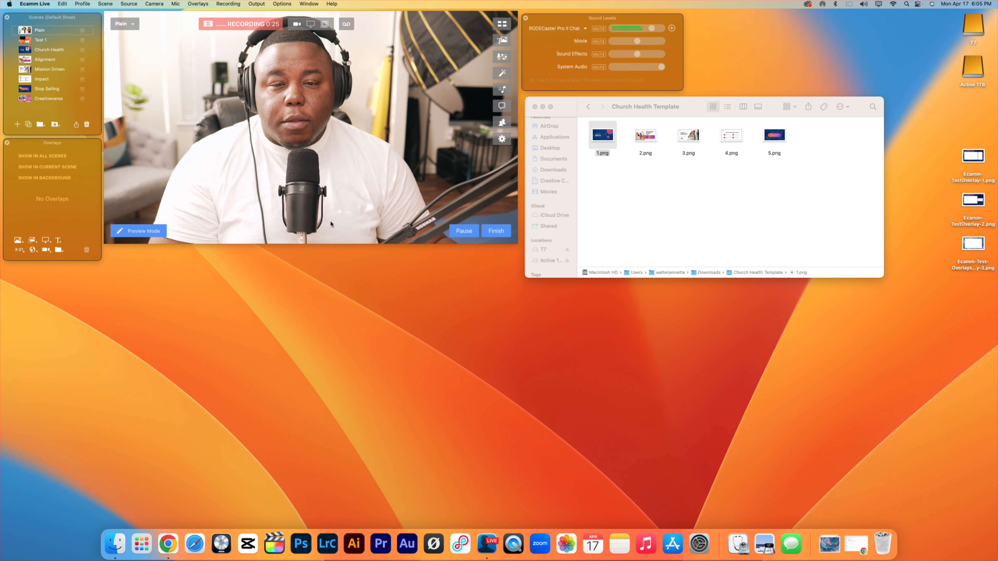
pyautogui.moveTo(330, 225)
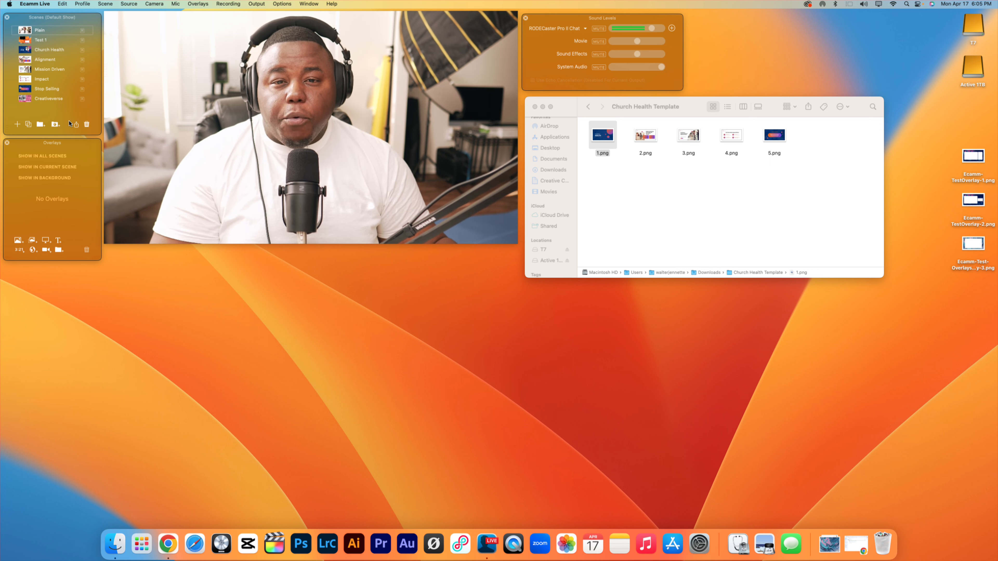
pyautogui.moveTo(268, 105)
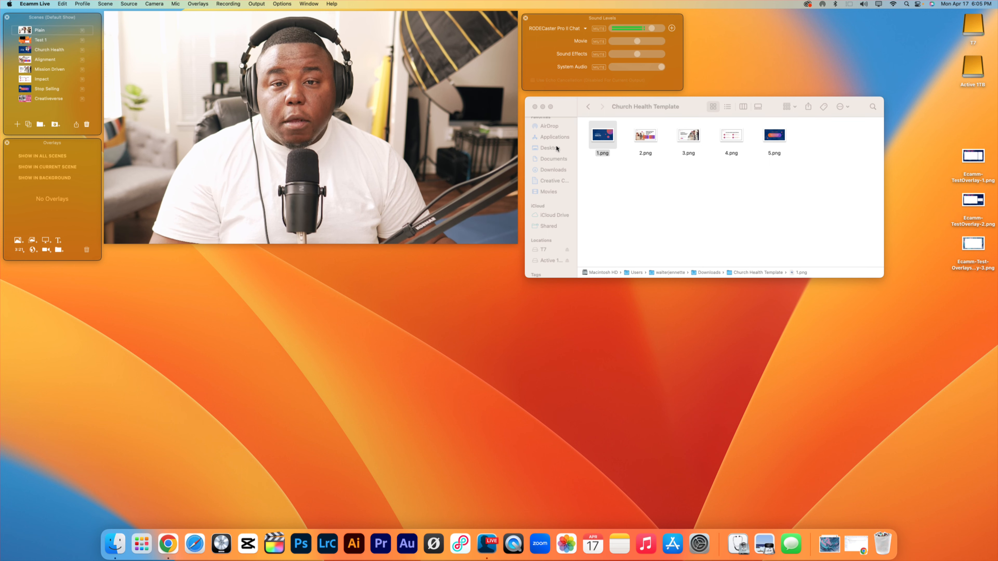
pyautogui.moveTo(164, 92)
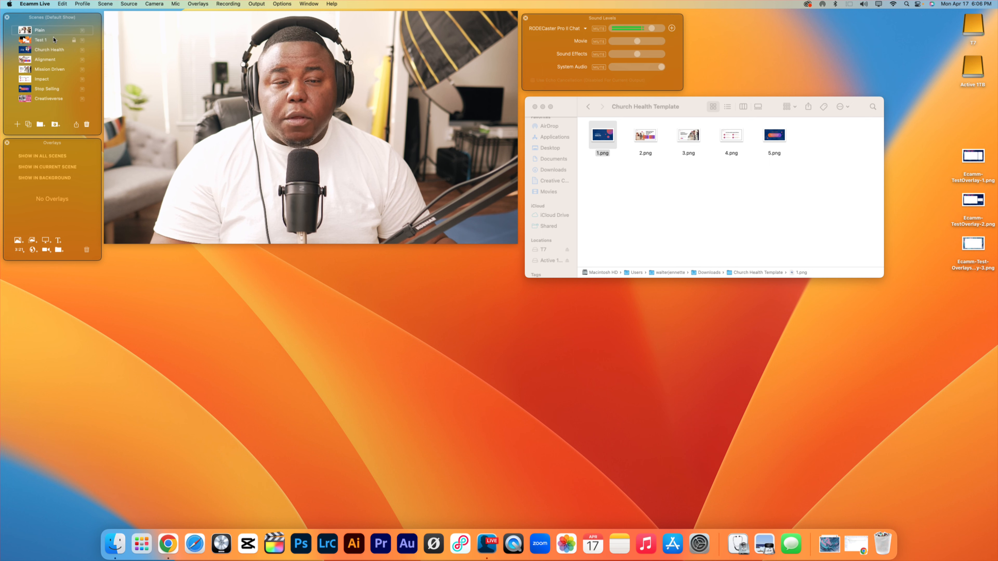
pyautogui.moveTo(314, 45)
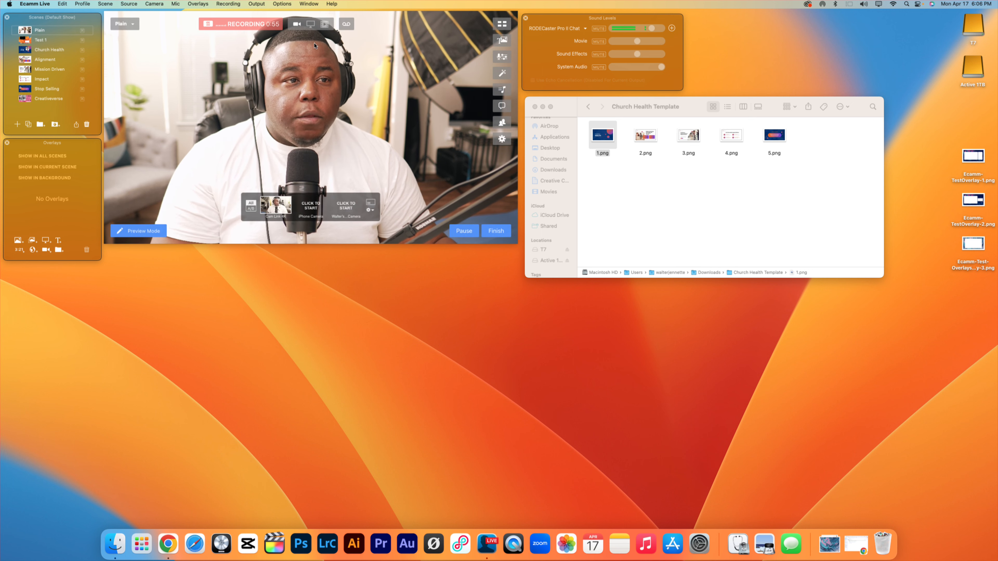
pyautogui.click(313, 6)
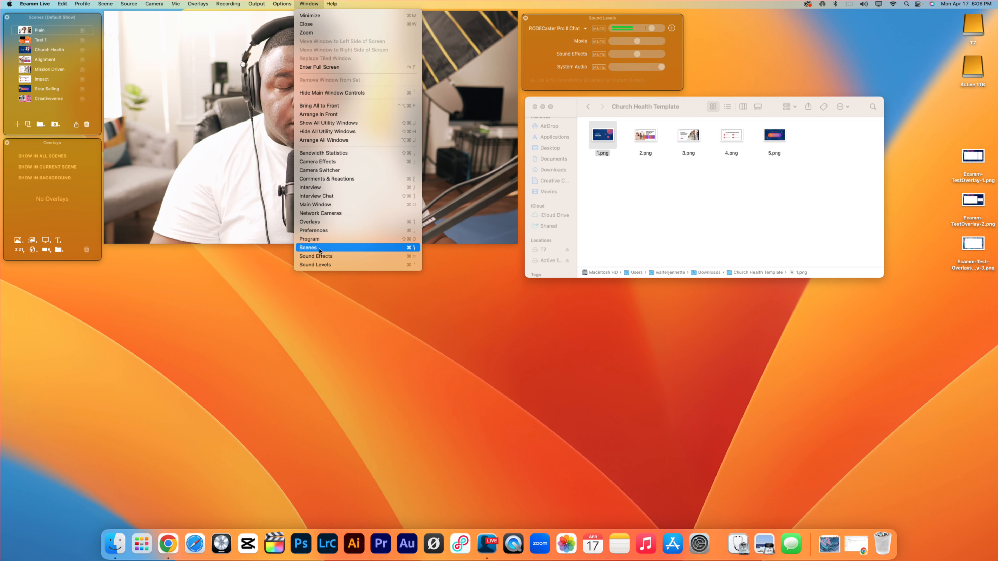
pyautogui.click(246, 112)
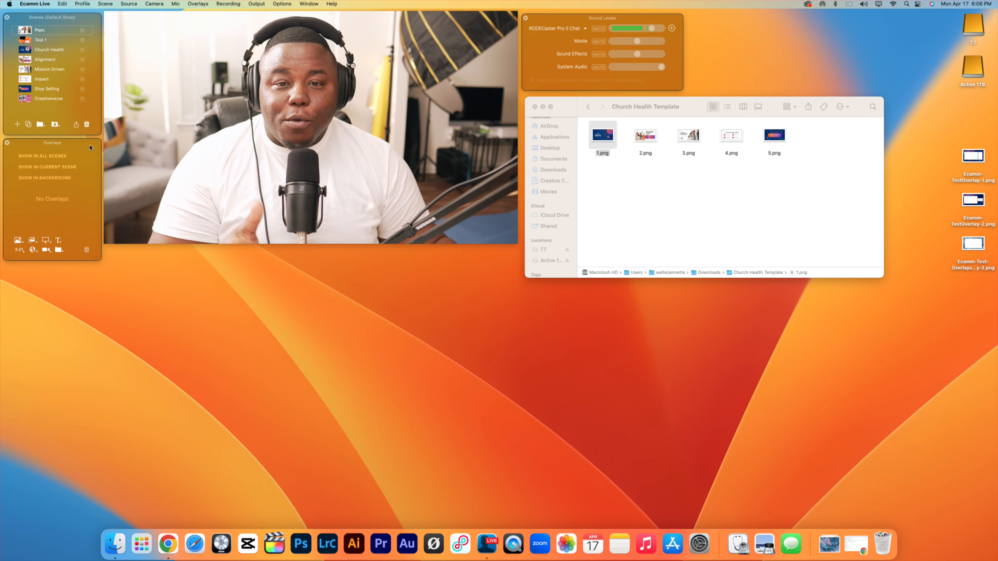
pyautogui.click(309, 4)
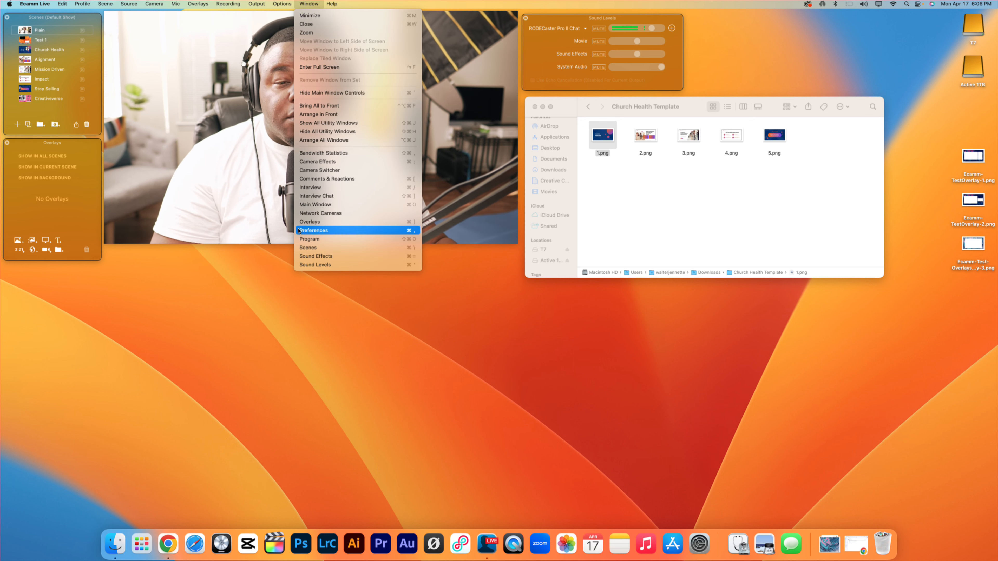
pyautogui.click(310, 222)
pyautogui.moveTo(111, 183)
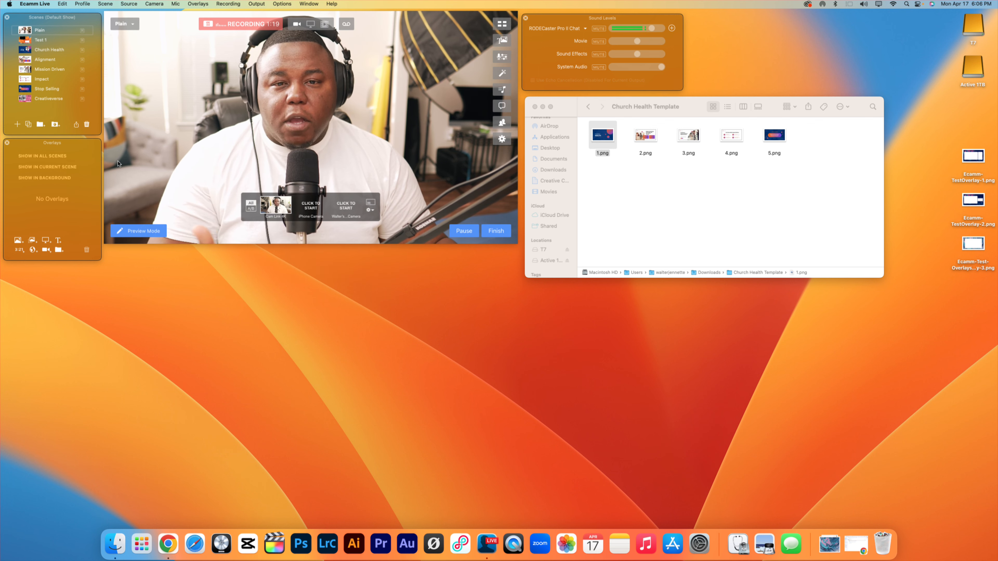
# Add 1.png from the Church Health Template folder to the Plain scene and overlay the Cam Link 4K camera on it.
pyautogui.moveTo(602, 135); pyautogui.dragTo(386, 114)
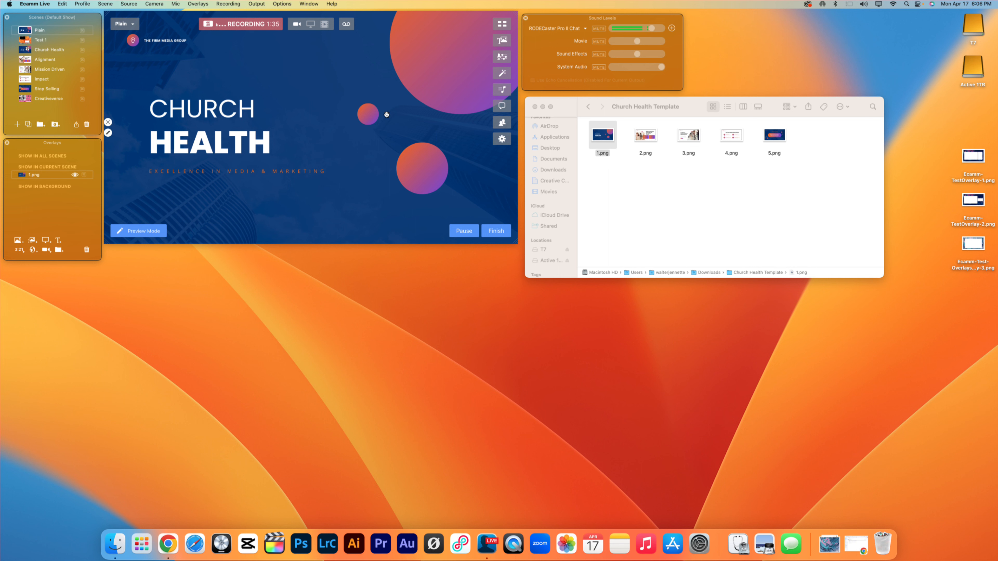
pyautogui.moveTo(325, 169)
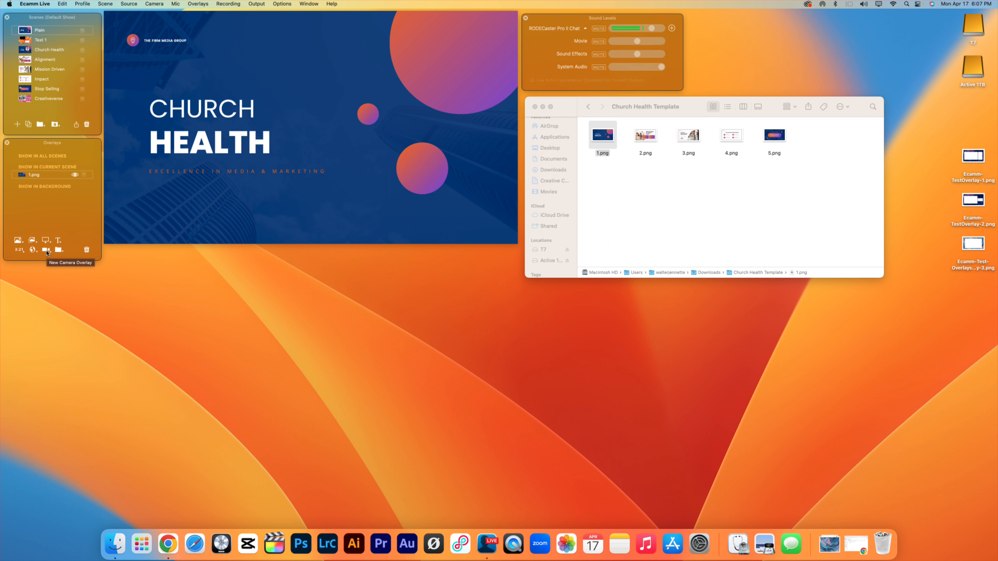
pyautogui.click(46, 251)
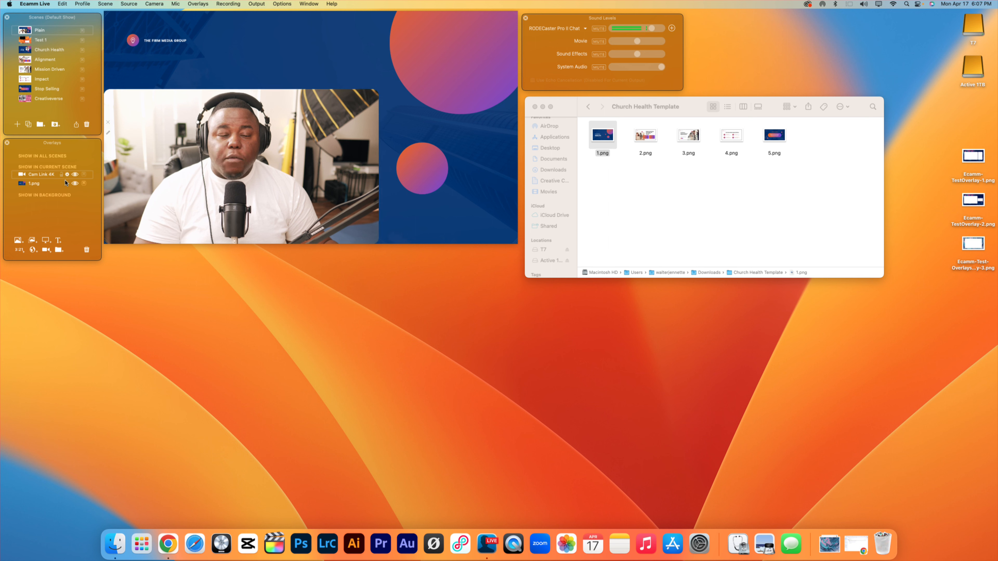
# Shrink the Cam Link 4K camera overlay to a smaller frame over the Church Health title.
pyautogui.moveTo(266, 186)
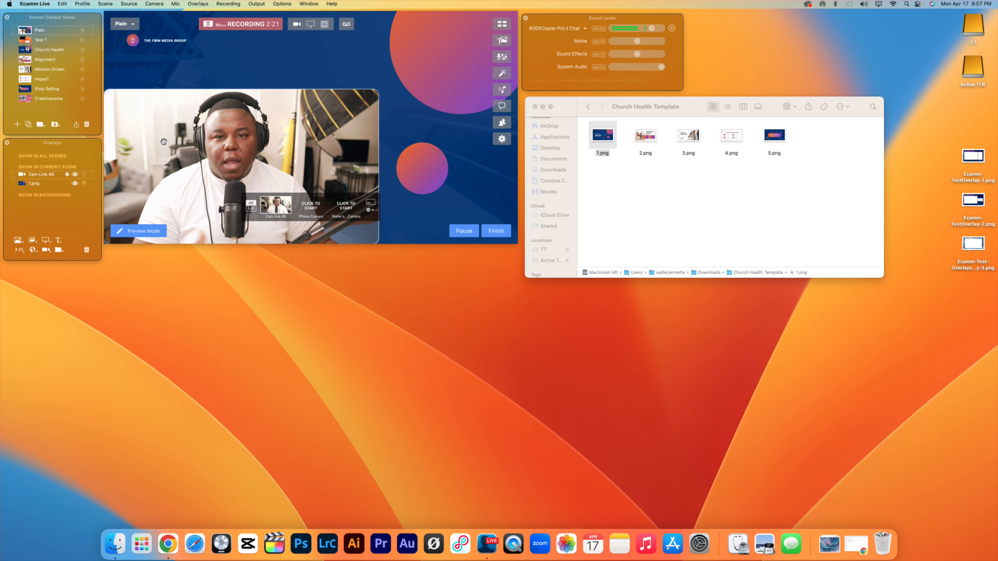
pyautogui.scroll(-10, 164, 141)
pyautogui.scroll(-5, 195, 157)
pyautogui.scroll(10, 195, 157)
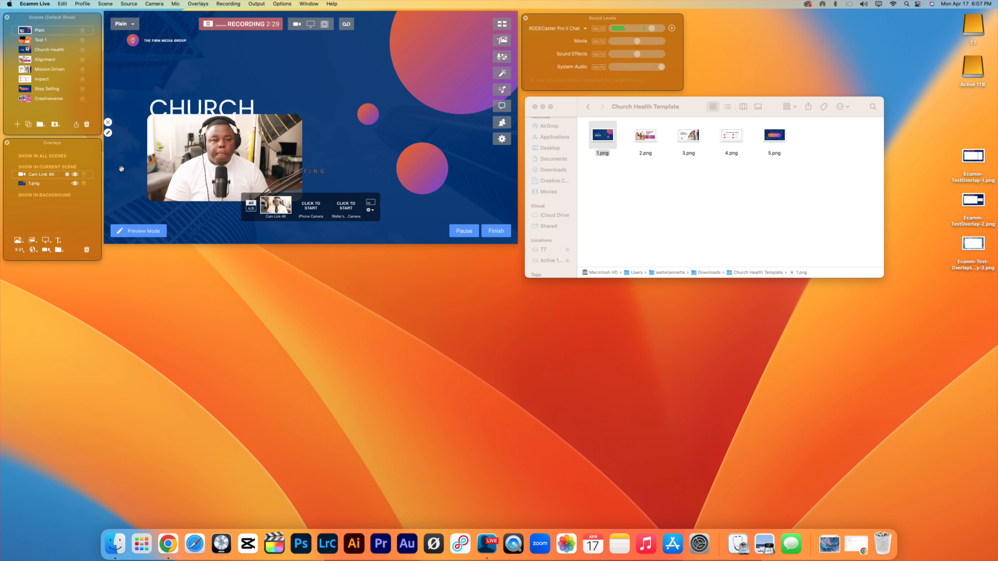
# Change the Cam Link 4K camera overlay's shape to Circle.
pyautogui.click(67, 174)
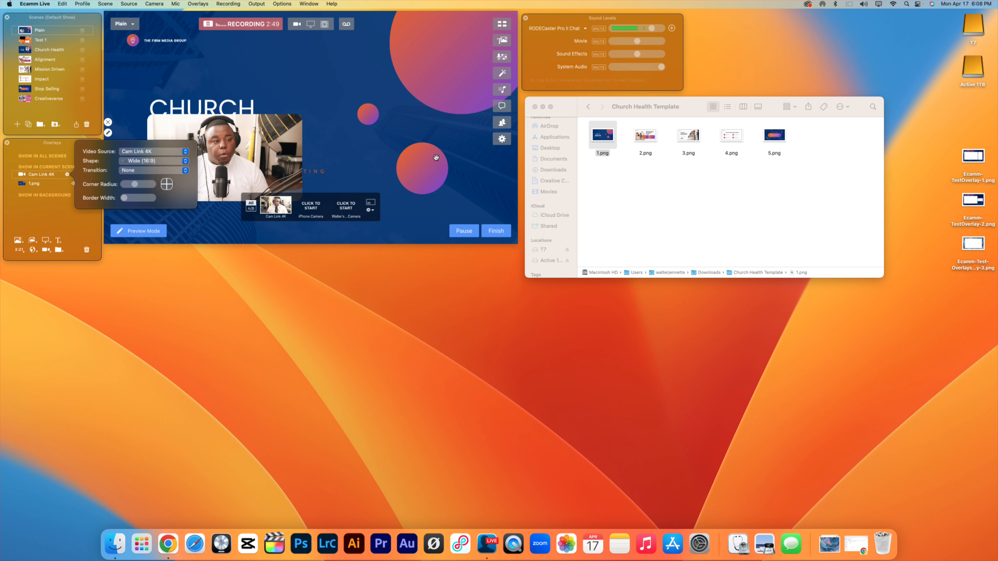
pyautogui.click(139, 161)
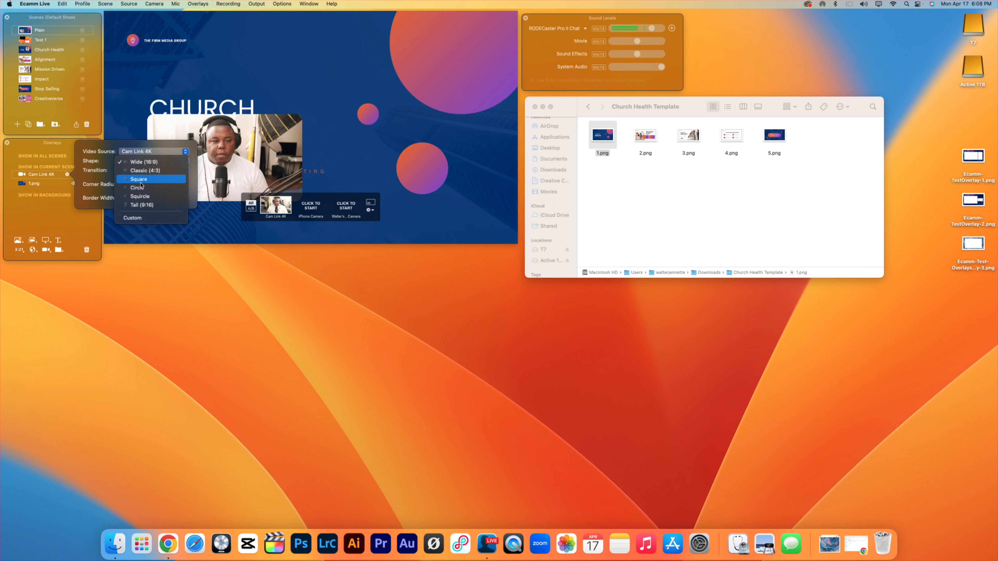
pyautogui.click(140, 188)
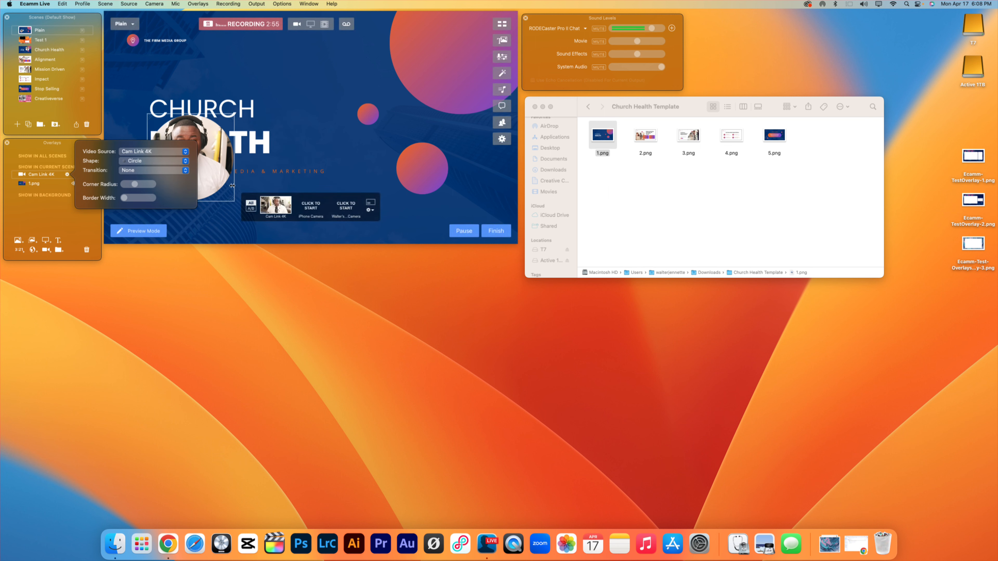
# Try resizing the circular camera overlay and placing it over the large gradient circle in the slide's upper right corner.
pyautogui.moveTo(224, 174); pyautogui.dragTo(214, 169)
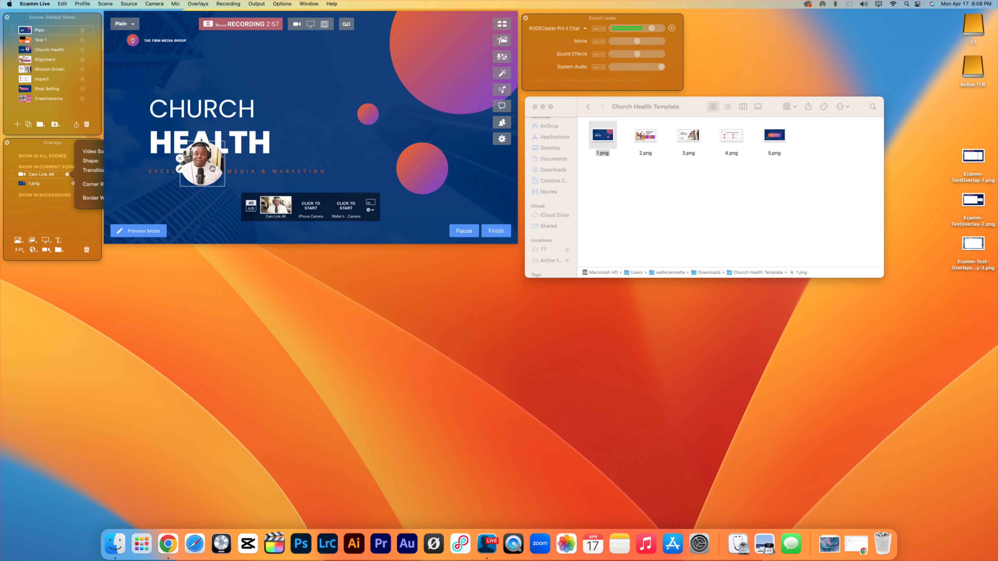
pyautogui.scroll(-5, 212, 169)
pyautogui.scroll(10, 212, 168)
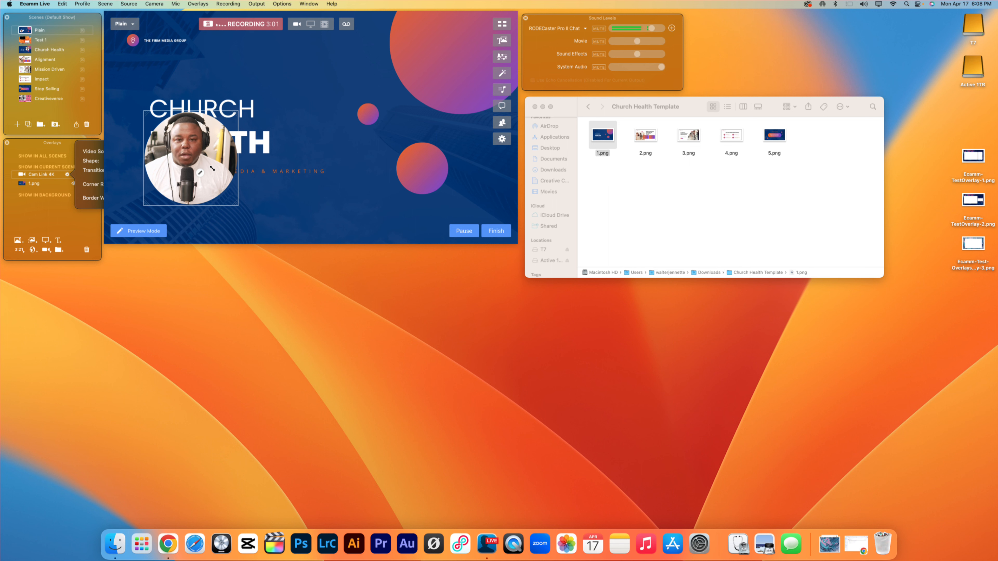
pyautogui.moveTo(187, 160)
pyautogui.mouseDown()
pyautogui.moveTo(421, 100)
pyautogui.moveTo(446, 149)
pyautogui.moveTo(429, 158)
pyautogui.mouseUp()
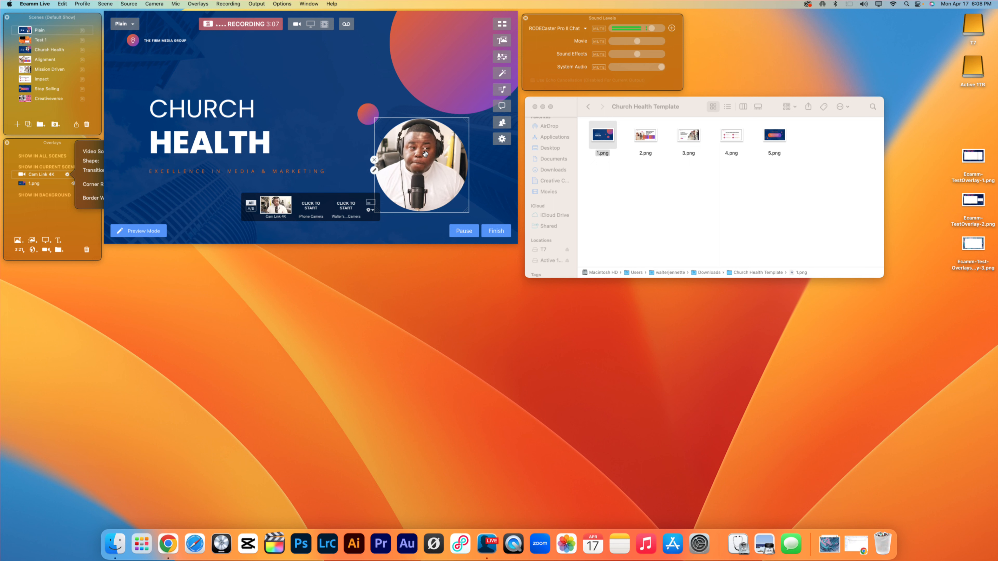
pyautogui.moveTo(425, 154); pyautogui.dragTo(451, 47)
pyautogui.moveTo(408, 104)
pyautogui.mouseDown()
pyautogui.moveTo(371, 118)
pyautogui.moveTo(424, 100)
pyautogui.moveTo(430, 78)
pyautogui.mouseUp()
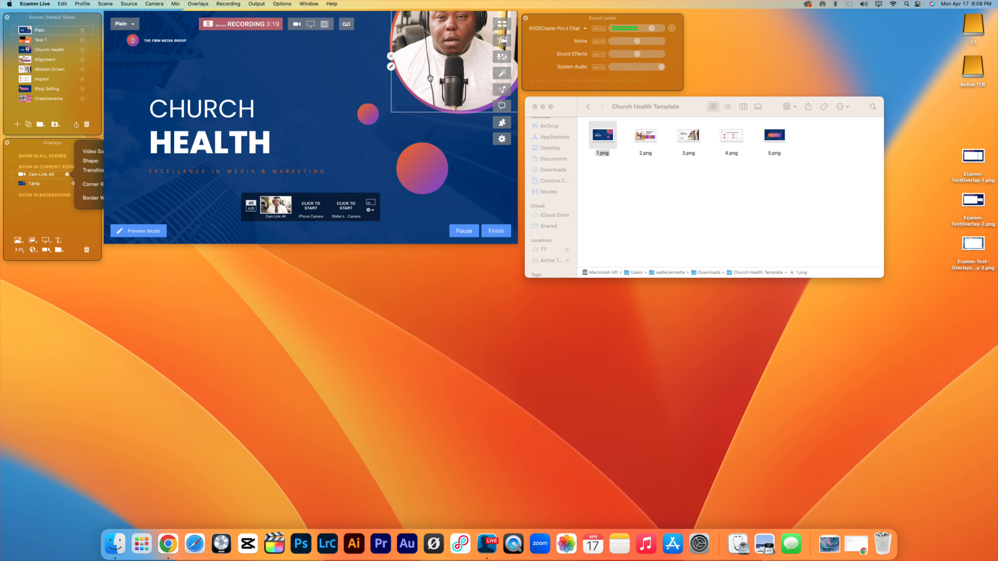
# Shrink the circular camera overlay, centre it over the slide's lower gradient circle, and close its overlay settings.
pyautogui.moveTo(435, 60)
pyautogui.mouseDown()
pyautogui.moveTo(392, 165)
pyautogui.moveTo(384, 146)
pyautogui.mouseUp()
pyautogui.moveTo(472, 200); pyautogui.dragTo(414, 159)
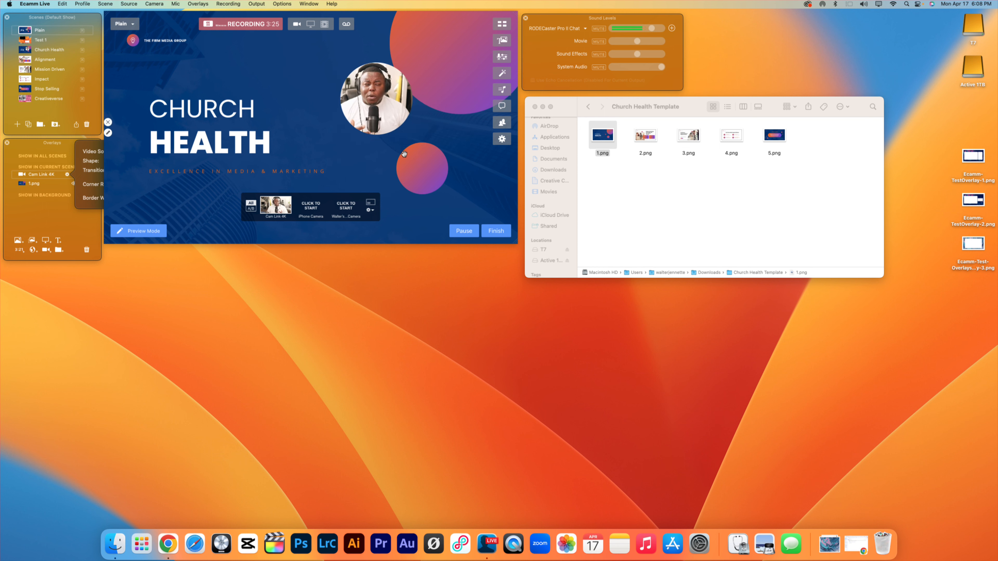
pyautogui.moveTo(383, 107); pyautogui.dragTo(432, 160)
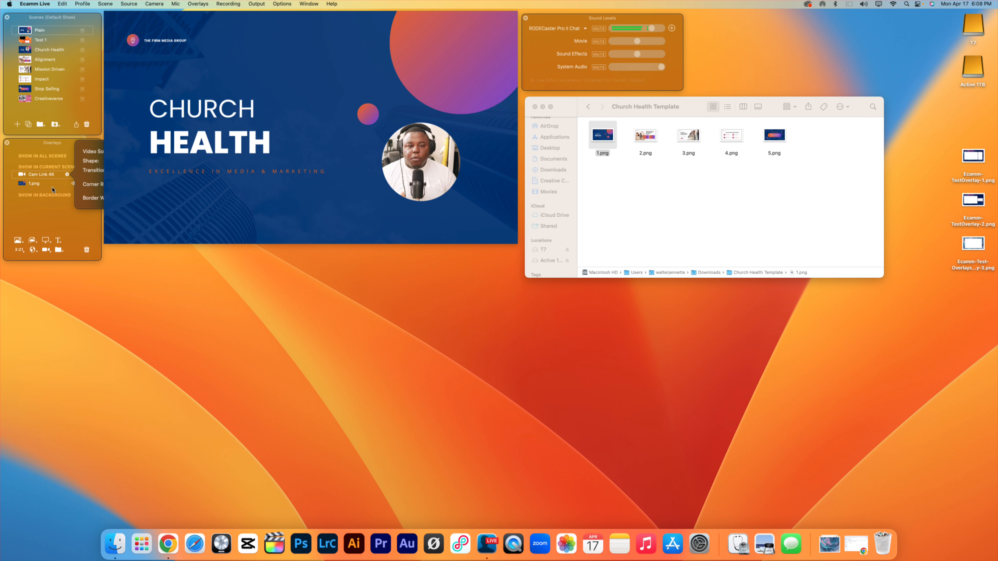
pyautogui.click(45, 209)
pyautogui.click(48, 205)
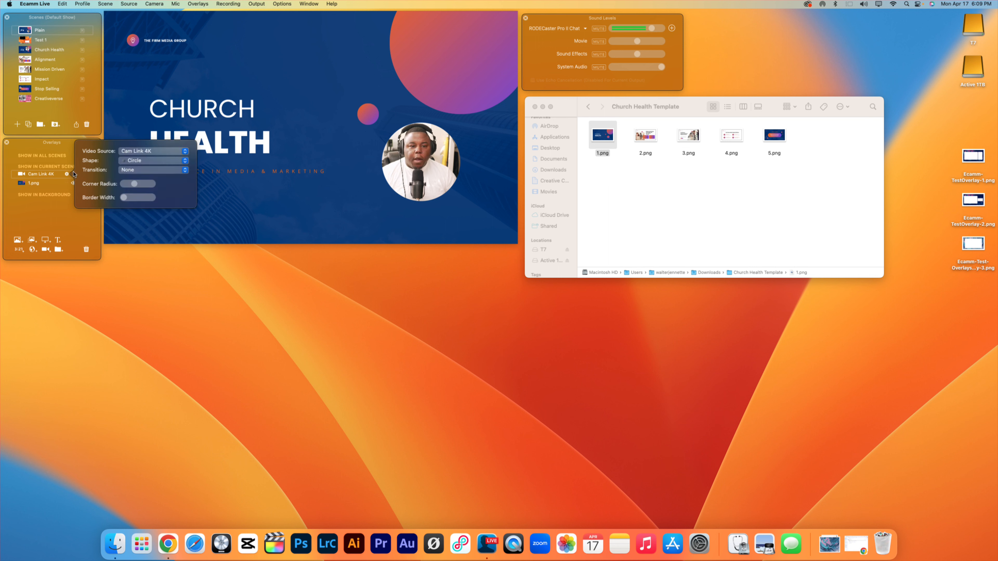
pyautogui.click(67, 175)
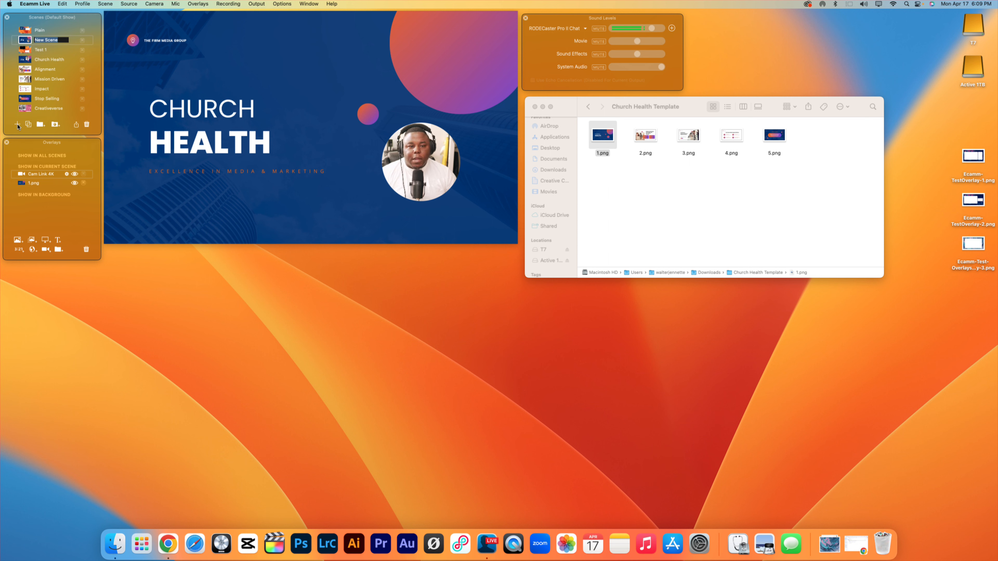
# Create a new blank scene named "Slide 1".
pyautogui.click(17, 124)
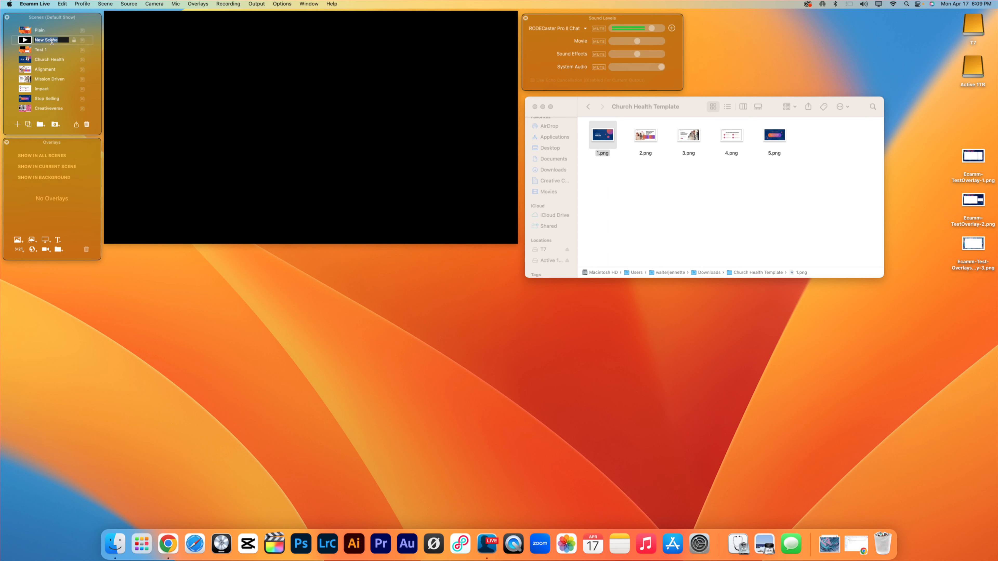
pyautogui.write('Slide 1')
pyautogui.press('Return')
pyautogui.moveTo(246, 128)
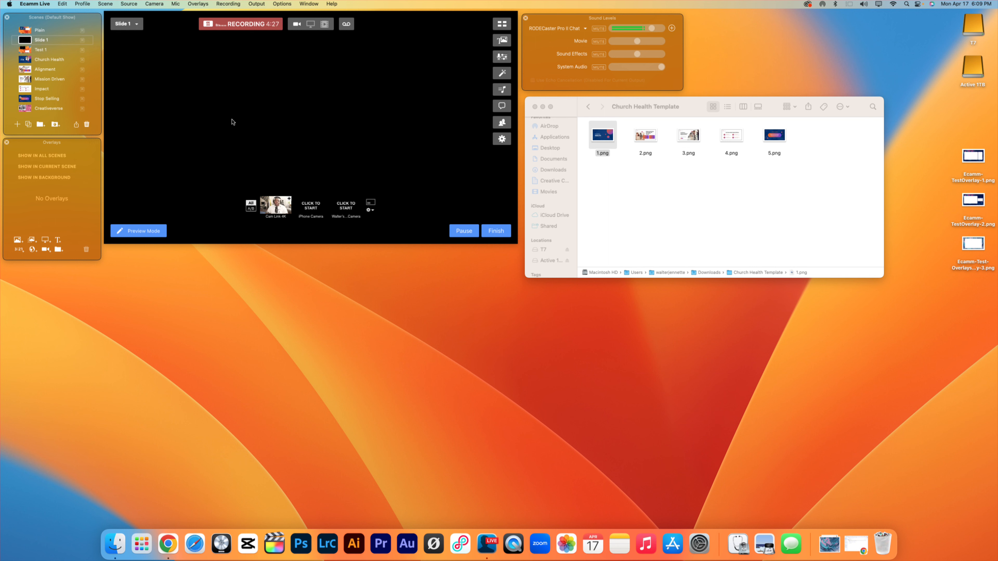
# Add 2.png from the Church Health Template folder in Downloads as an image overlay in the Slide 1 scene.
pyautogui.moveTo(277, 126)
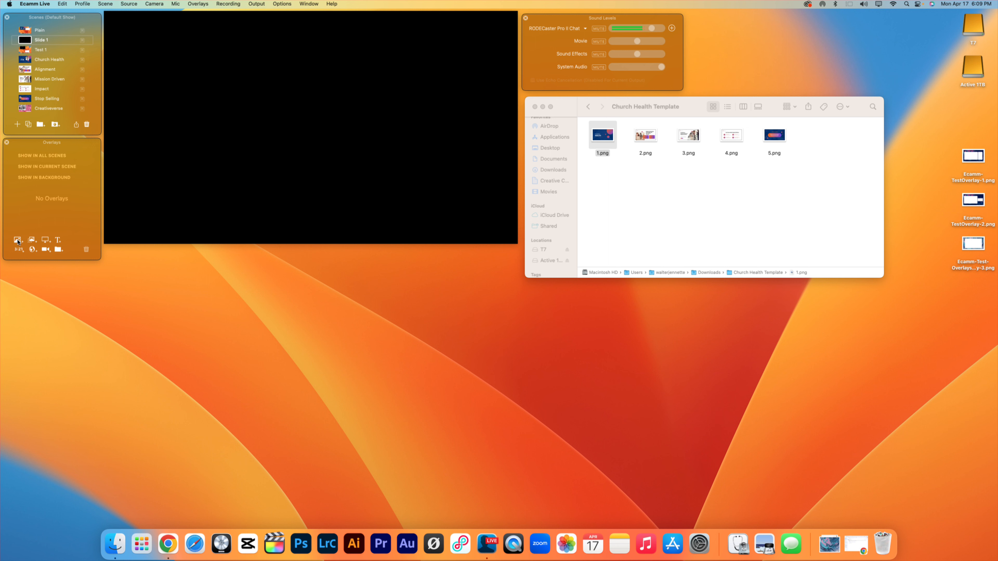
pyautogui.click(18, 240)
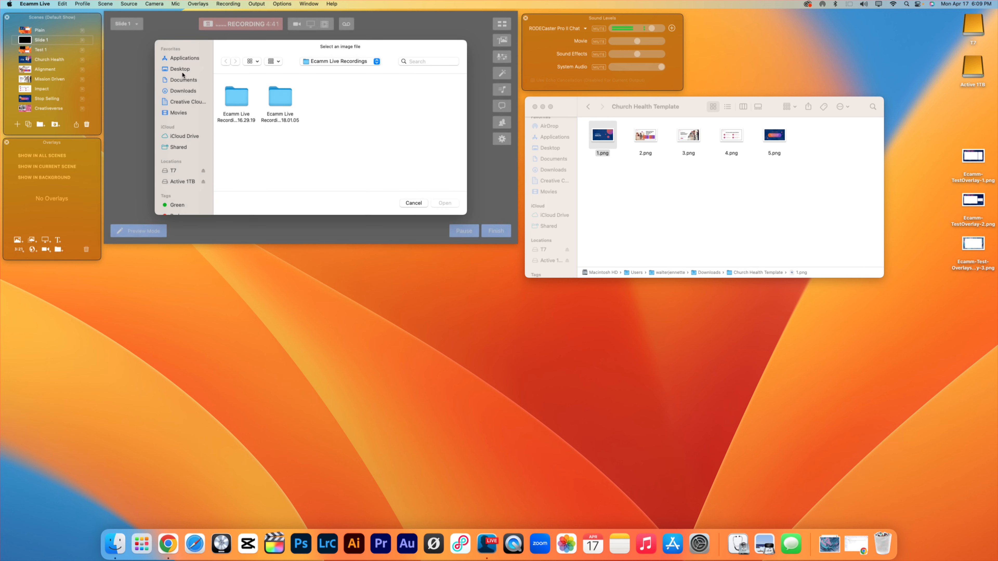
pyautogui.click(191, 92)
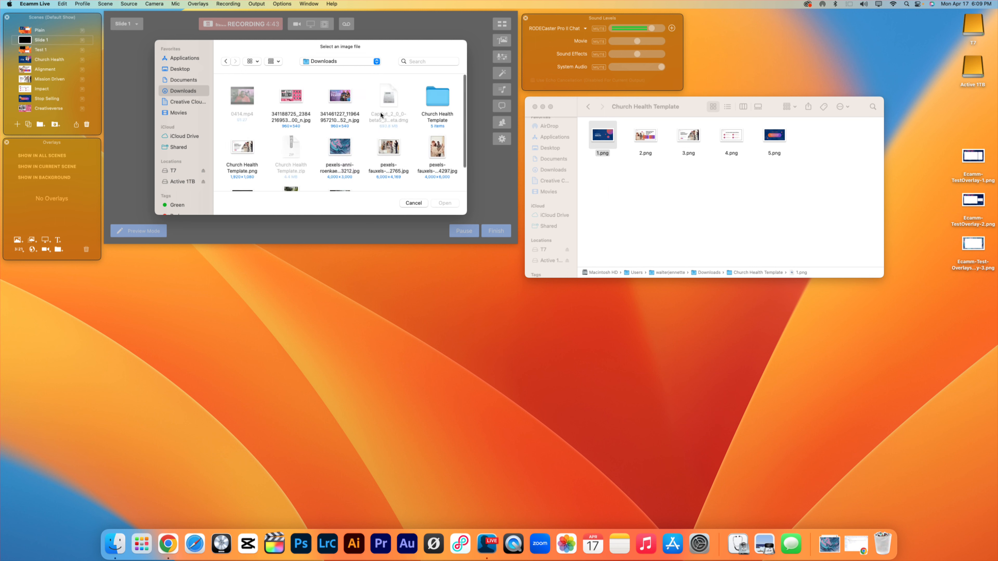
pyautogui.doubleClick(439, 99)
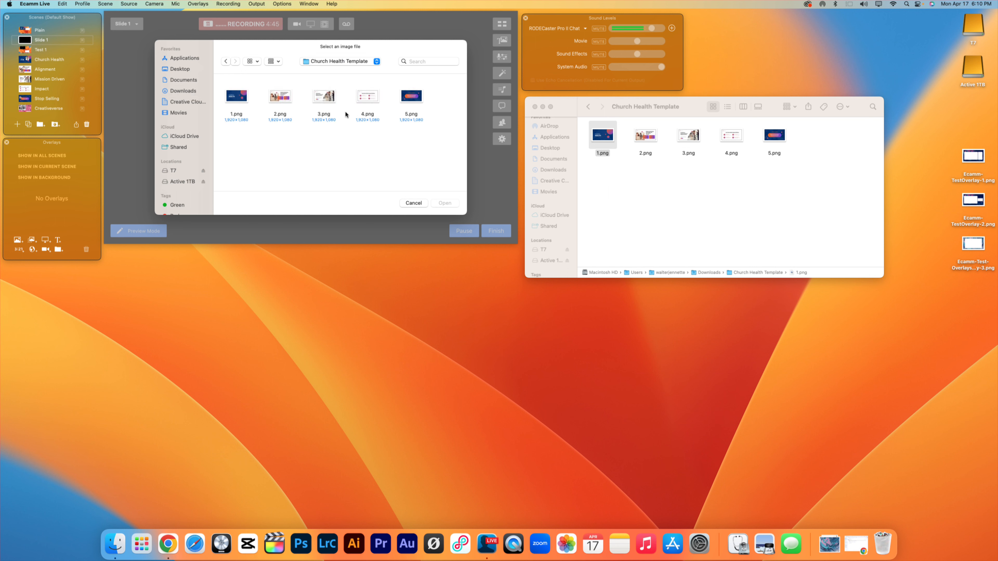
pyautogui.doubleClick(283, 99)
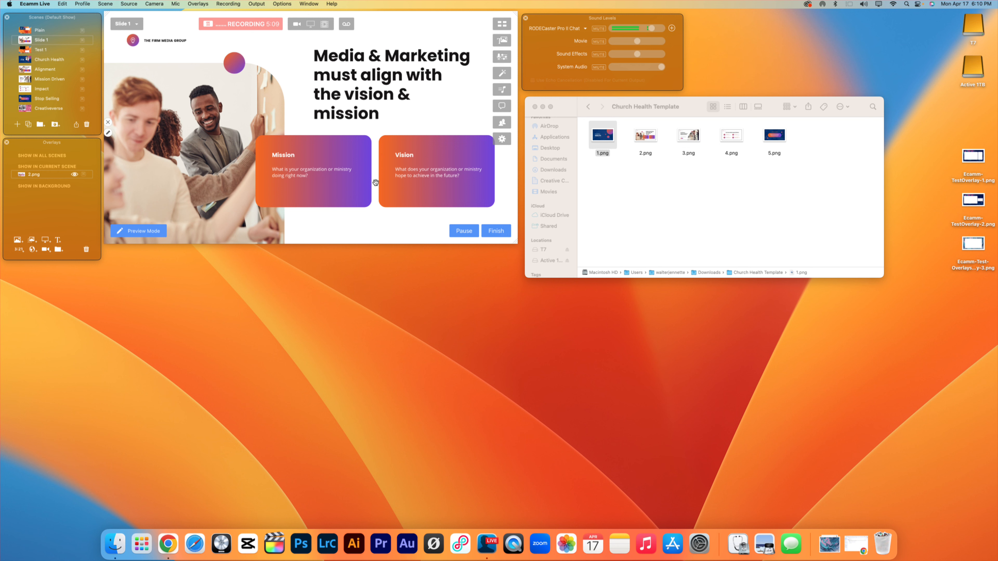
# Add a Cam Link 4K camera overlay to the Slide 1 scene and shrink it over the photo beside the Mission card.
pyautogui.click(46, 250)
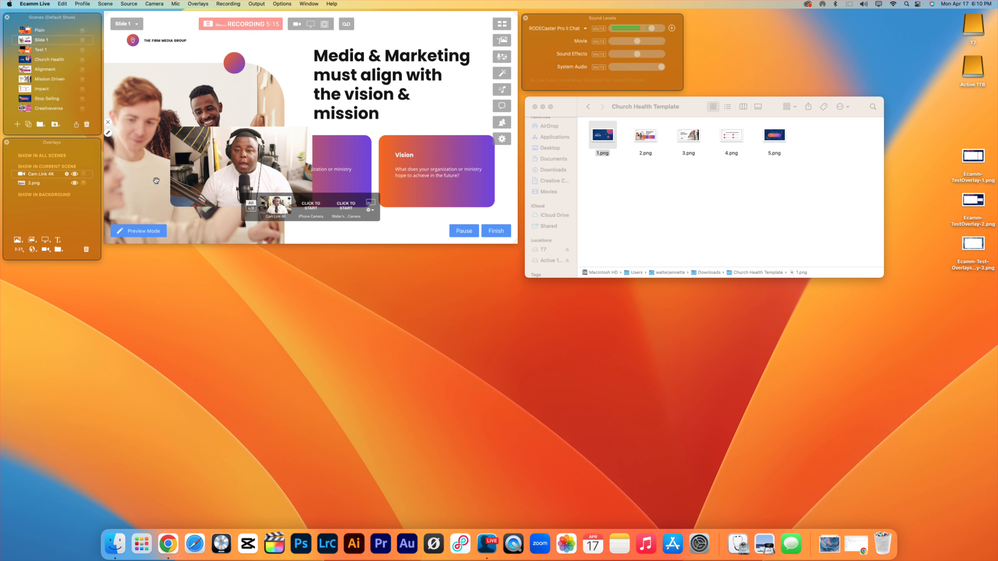
pyautogui.moveTo(214, 176); pyautogui.dragTo(184, 94)
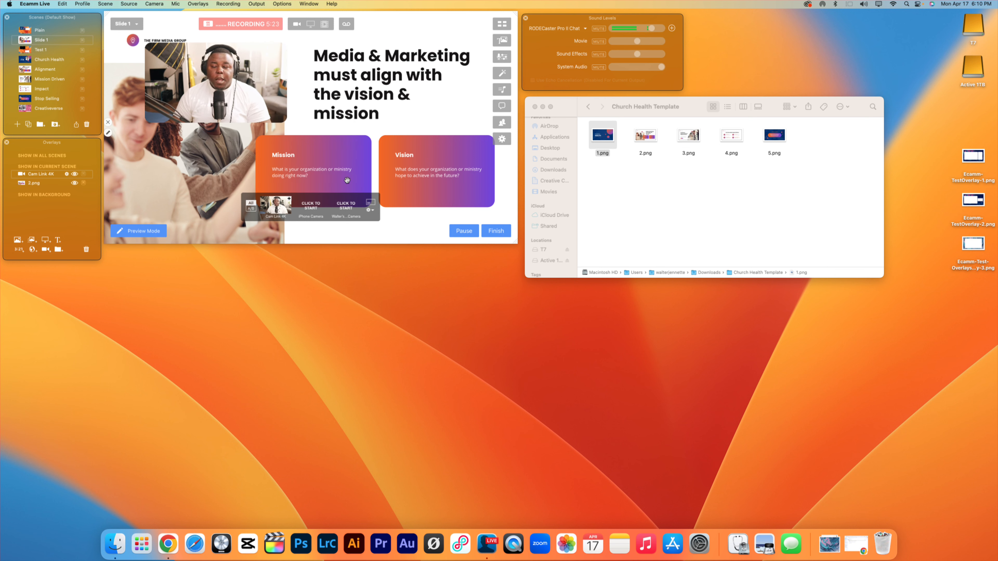
pyautogui.moveTo(199, 75); pyautogui.dragTo(170, 179)
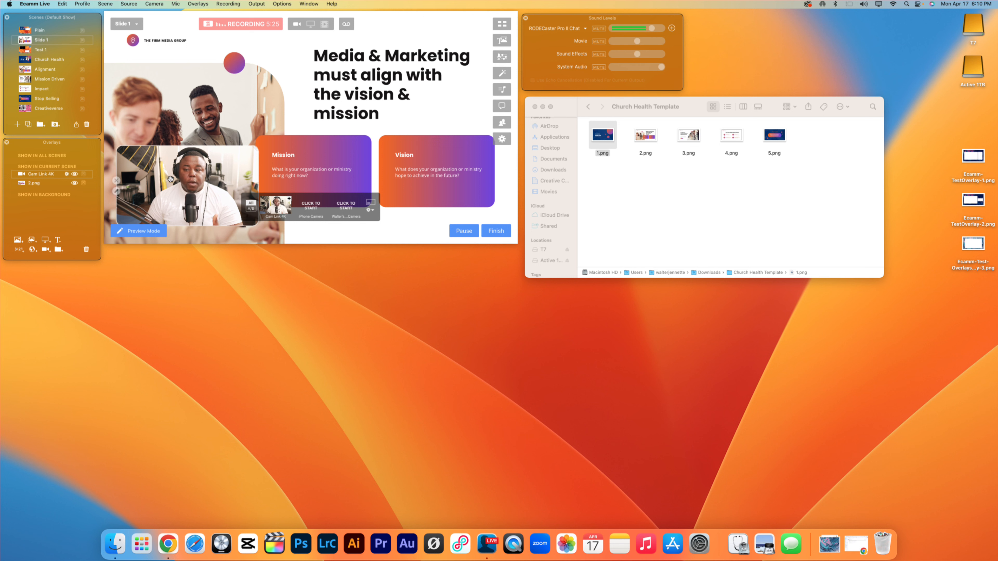
pyautogui.moveTo(257, 146); pyautogui.dragTo(234, 169)
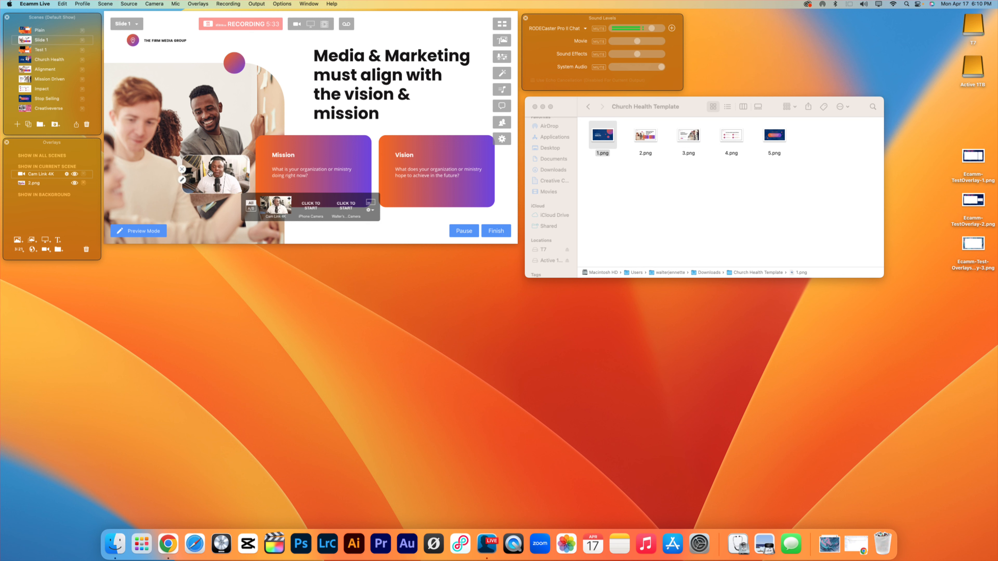
# Change the Slide 1 camera overlay's shape to Circle and place it over the gradient circle at the photo's upper edge.
pyautogui.click(67, 174)
pyautogui.click(143, 161)
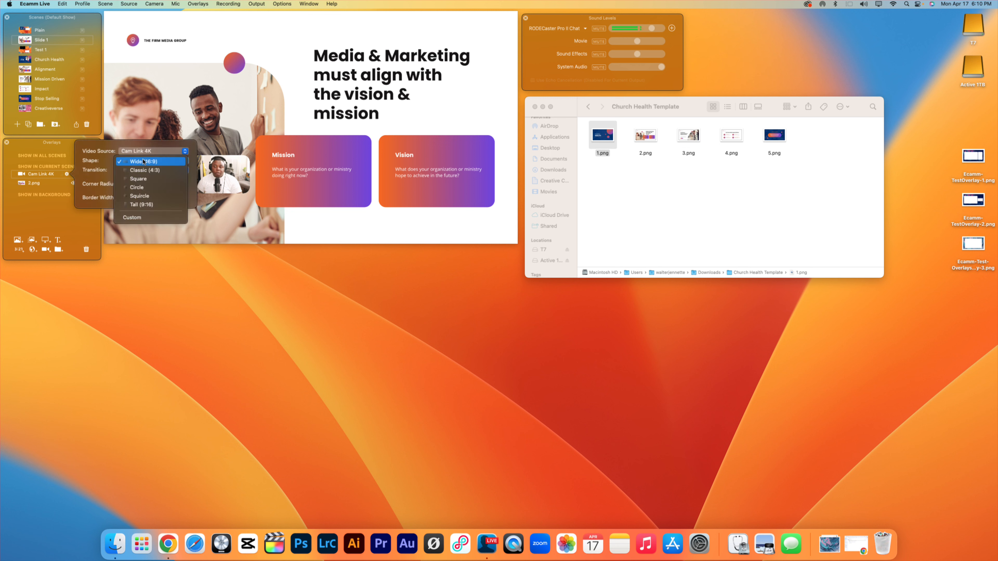
pyautogui.click(137, 187)
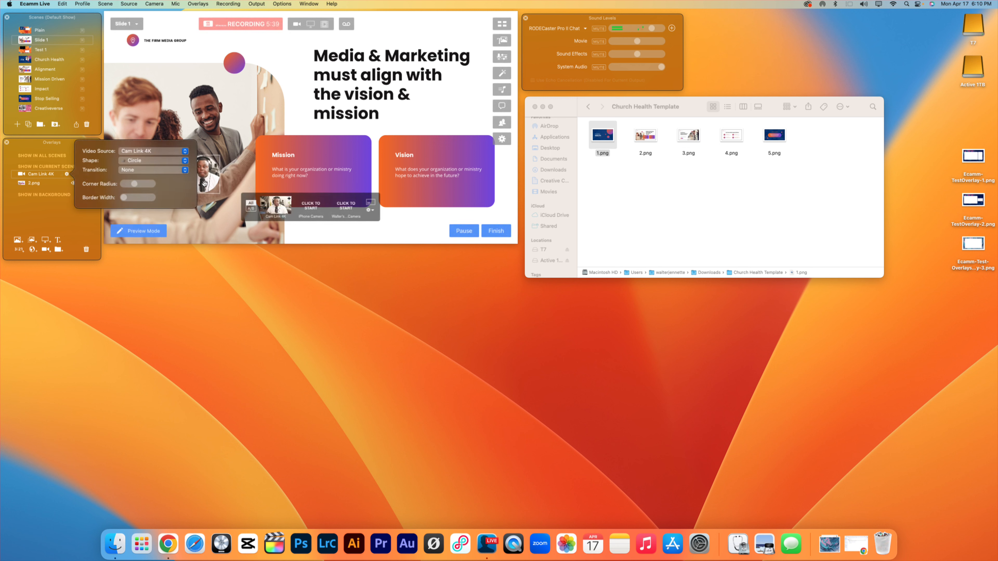
pyautogui.moveTo(223, 162); pyautogui.dragTo(254, 69)
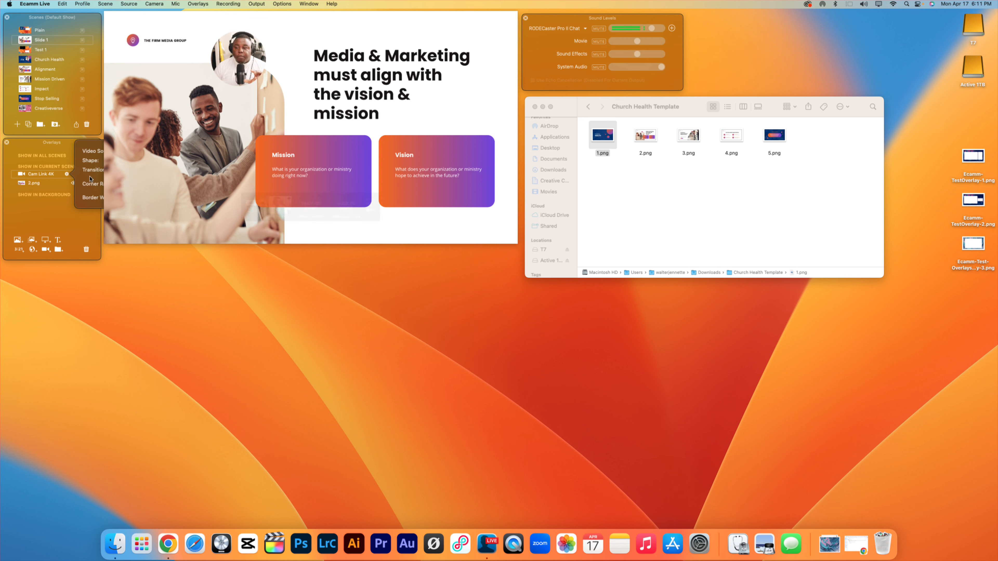
pyautogui.click(67, 174)
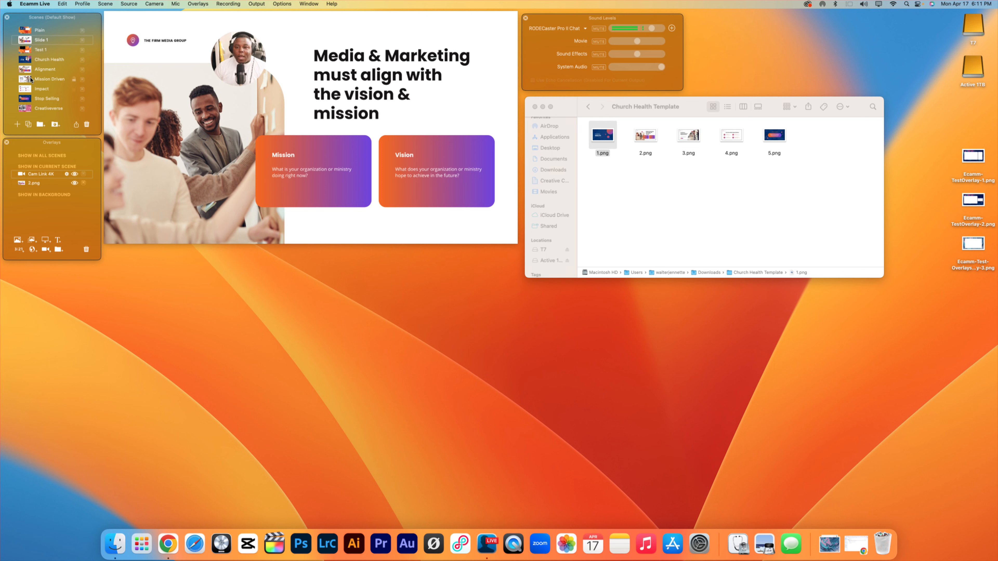
# Review the finished Church Health, Alignment, Mission Driven, Impact and Stop Selling scenes one after another.
pyautogui.click(25, 60)
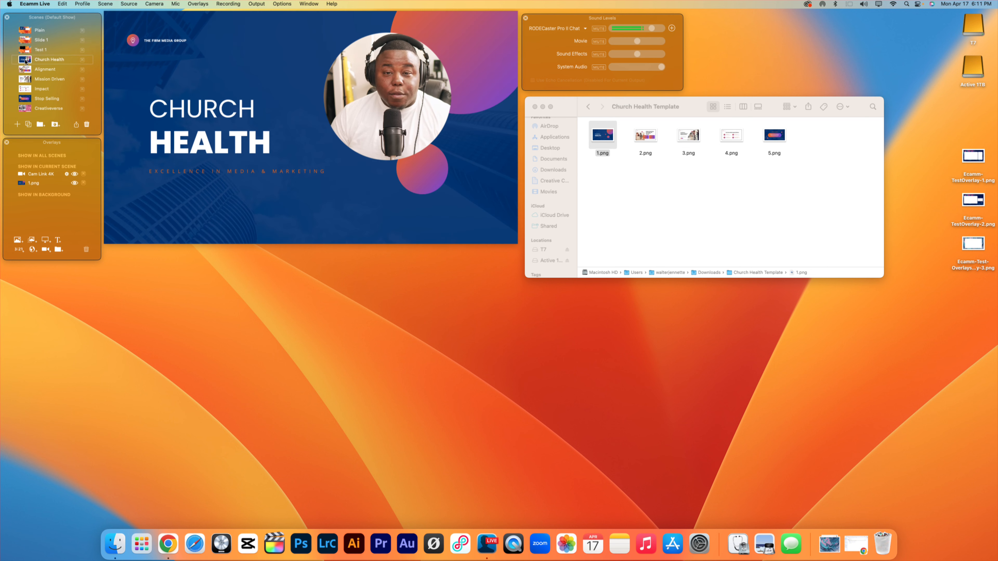
pyautogui.click(25, 69)
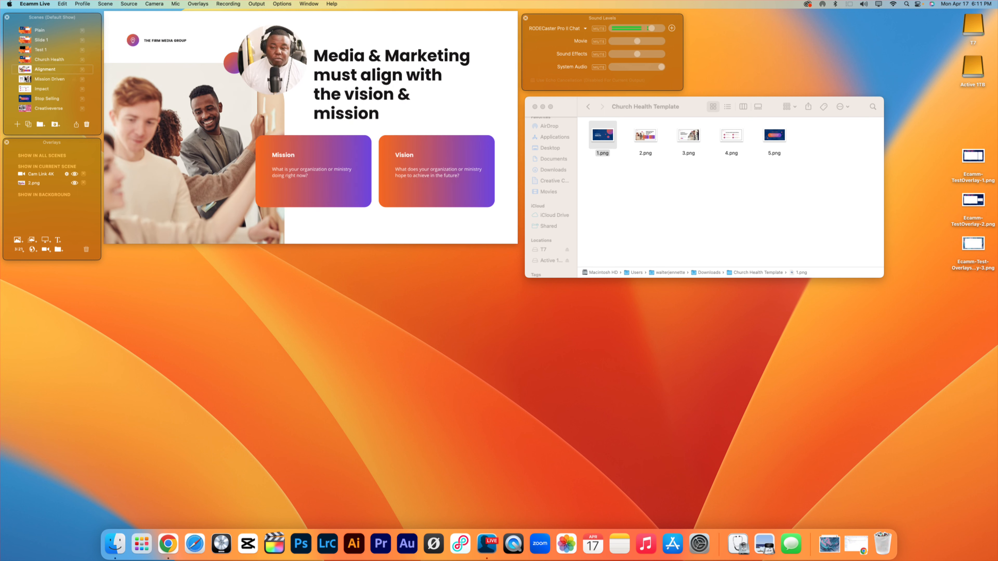
pyautogui.click(25, 80)
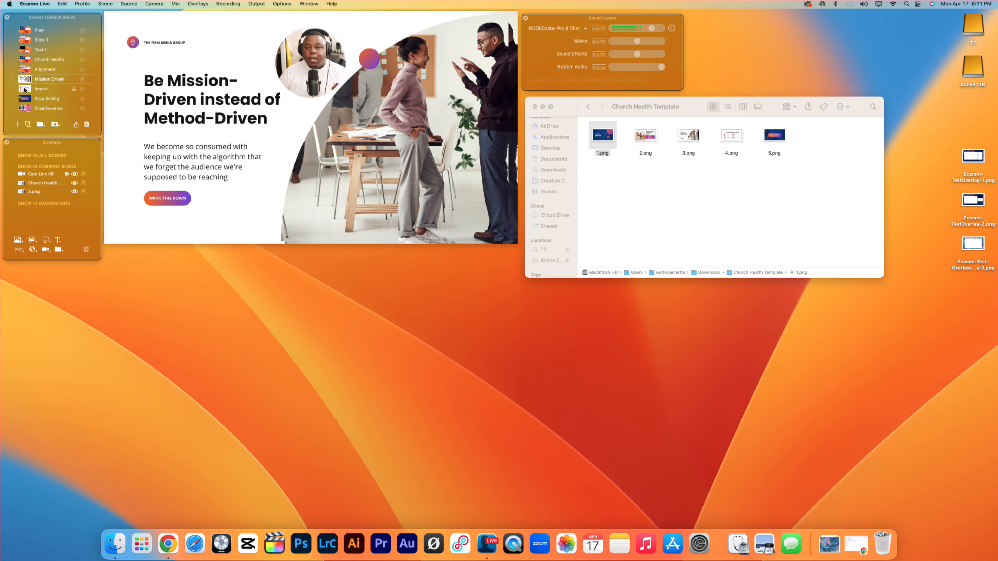
pyautogui.click(25, 89)
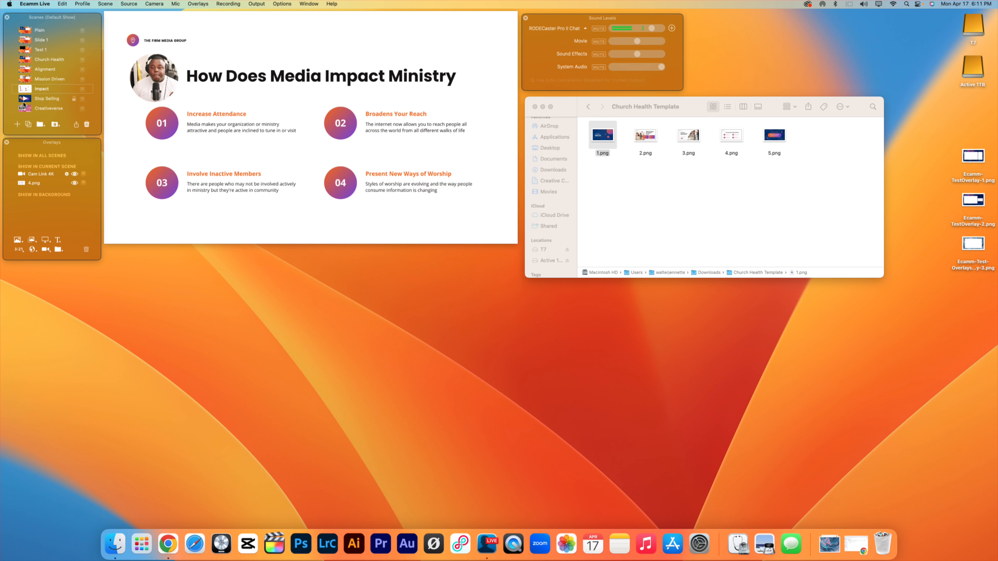
pyautogui.click(24, 99)
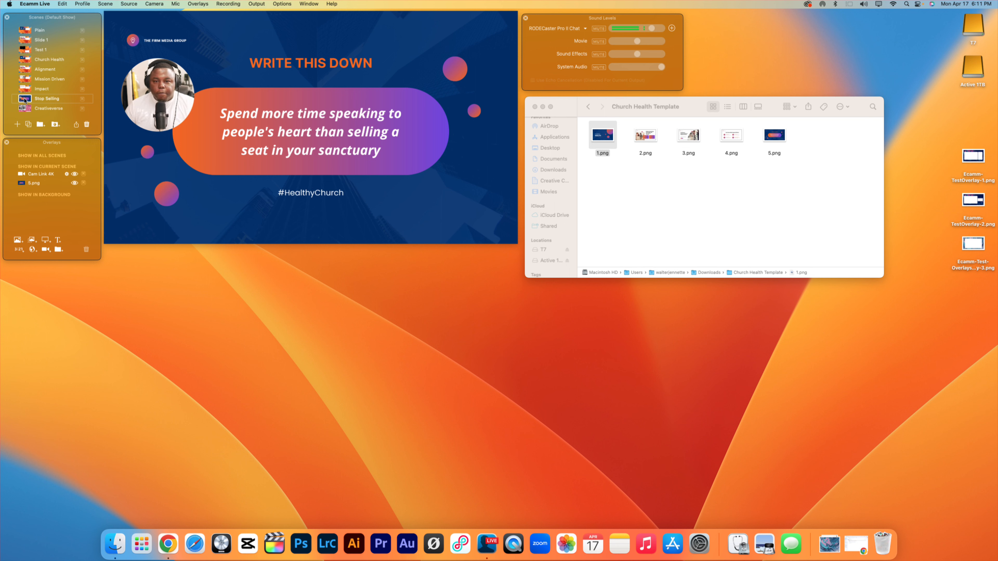
# Shrink the Stop Selling scene's circular camera overlay and move it to the slide's lower-right area beside the quote shape.
pyautogui.moveTo(193, 130); pyautogui.dragTo(186, 123)
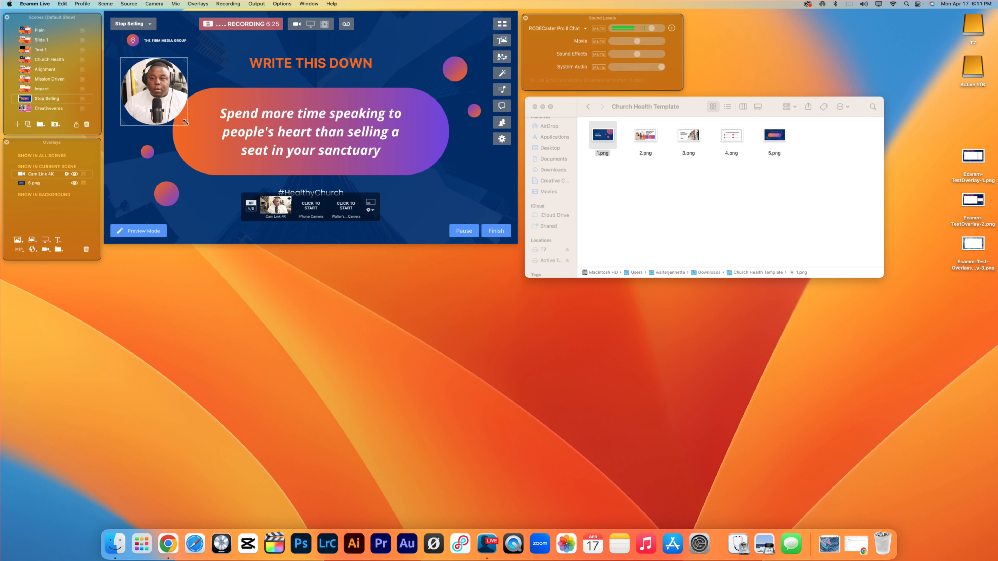
pyautogui.click(74, 174)
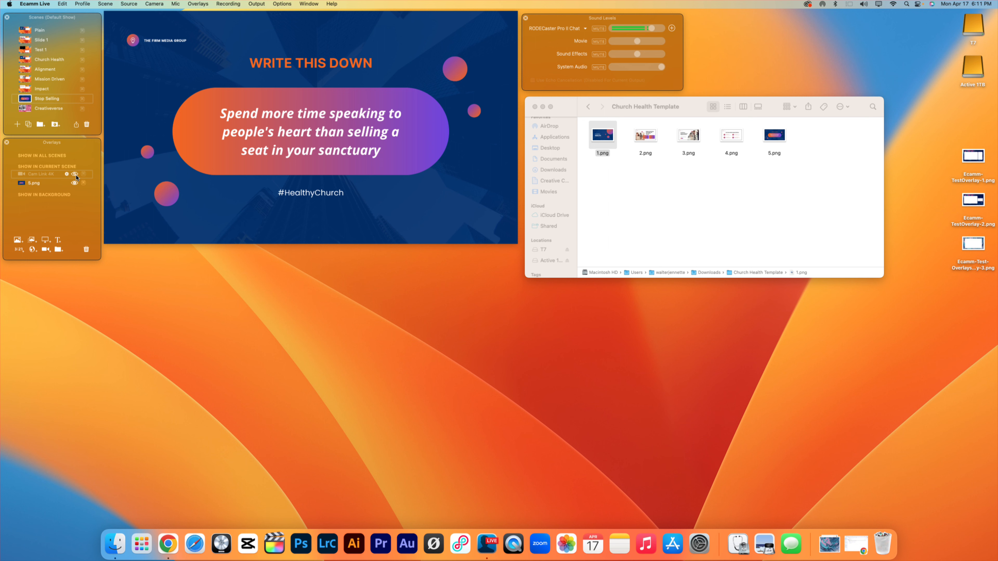
pyautogui.click(75, 174)
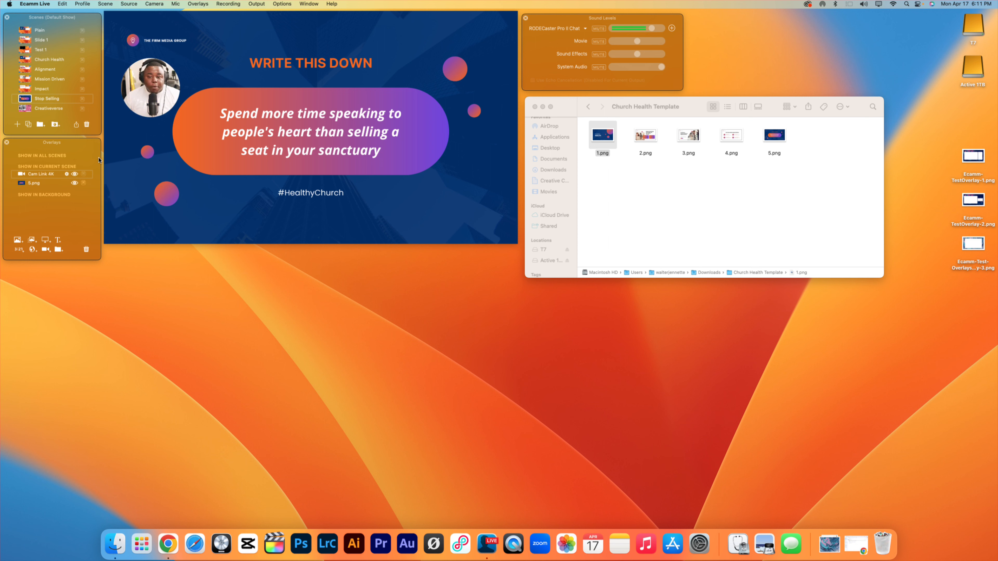
pyautogui.moveTo(146, 87); pyautogui.dragTo(458, 189)
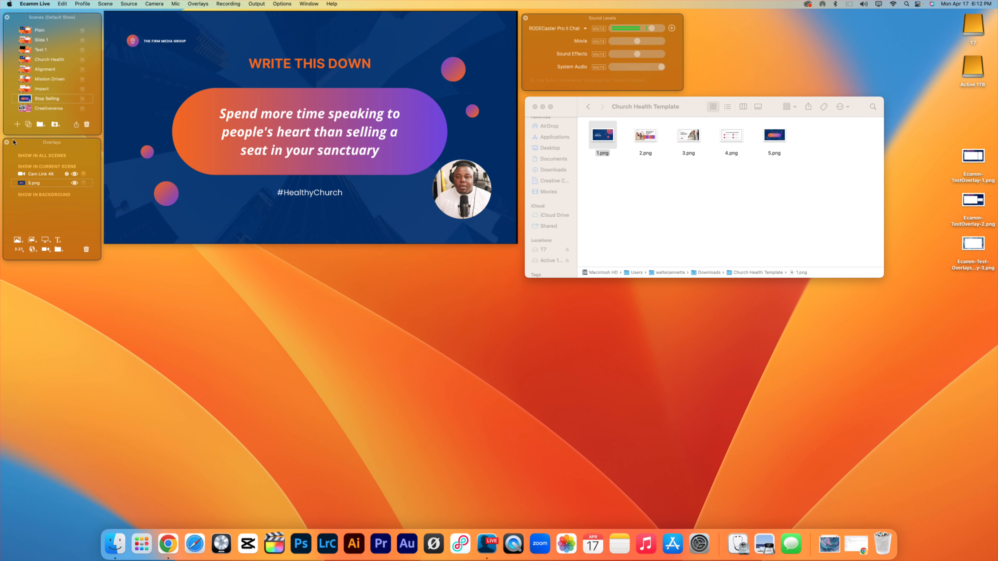
# Create a scene named "Screen 1" and add the desktop's test overlay image ending in -3.png as its frame.
pyautogui.click(18, 124)
pyautogui.write('H')
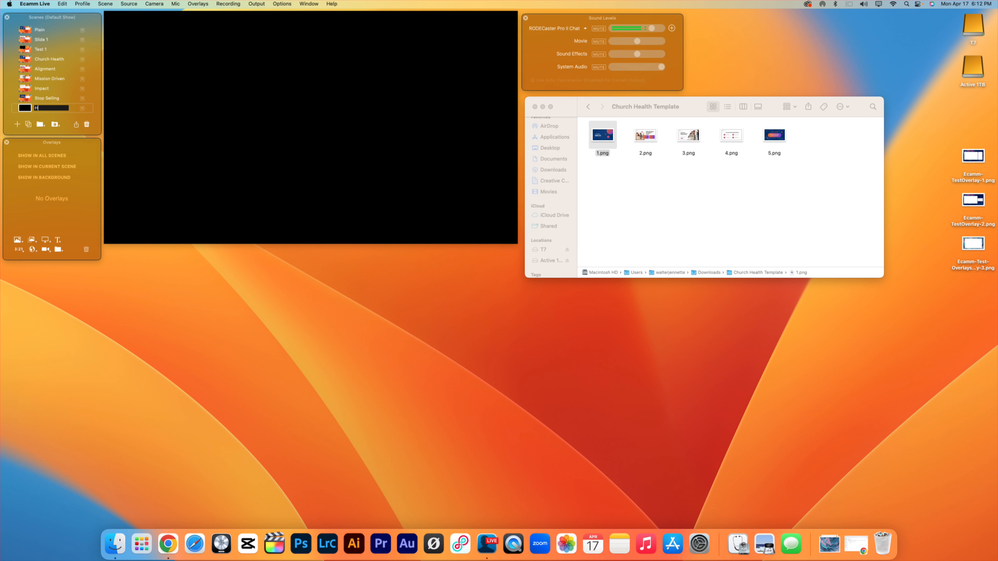
pyautogui.write('creen 1')
pyautogui.press('Return')
pyautogui.moveTo(979, 244); pyautogui.dragTo(446, 133)
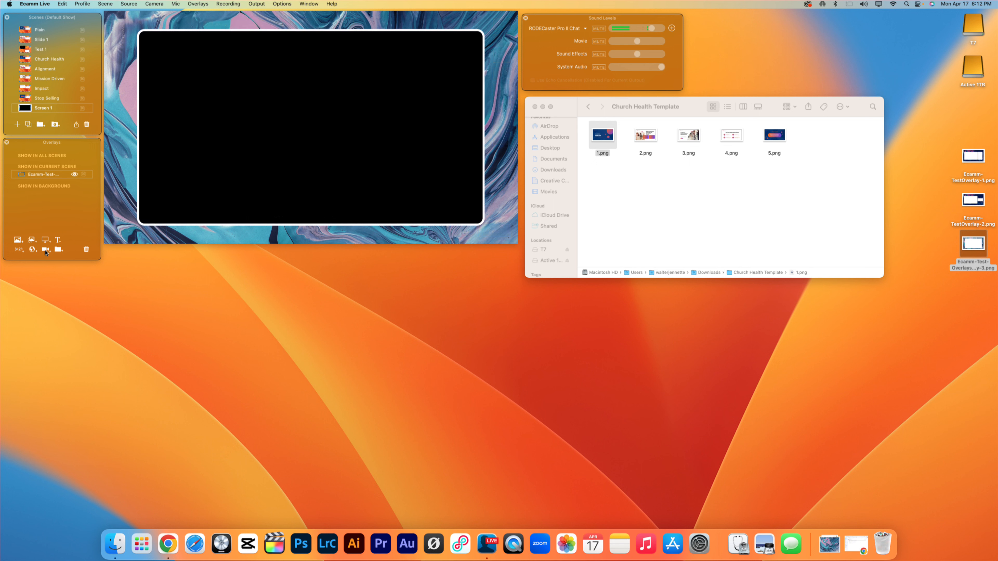
# Add a Cam Link 4K camera overlay with a Custom shape to Screen 1 and stretch it to fill the frame's opening.
pyautogui.click(46, 250)
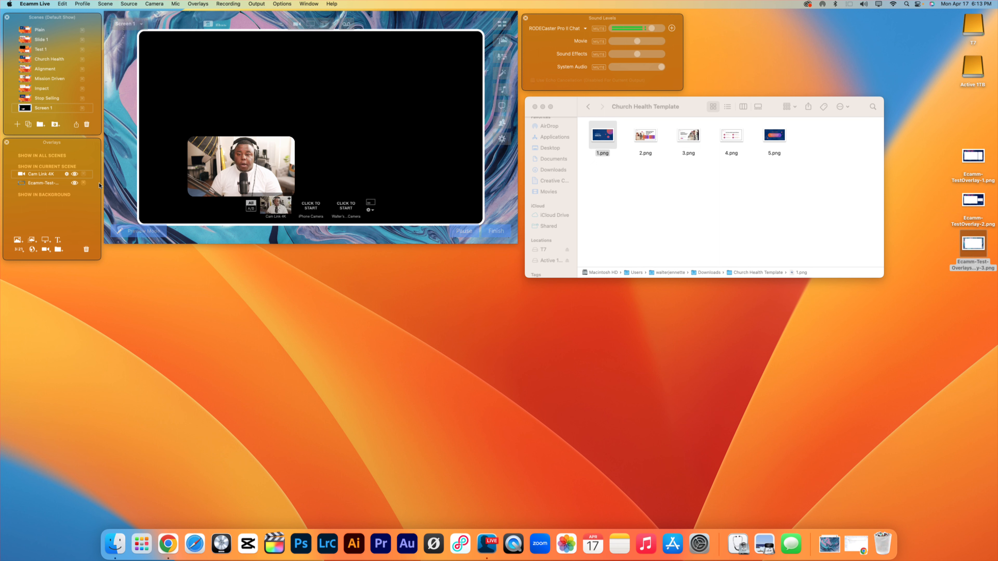
pyautogui.click(67, 174)
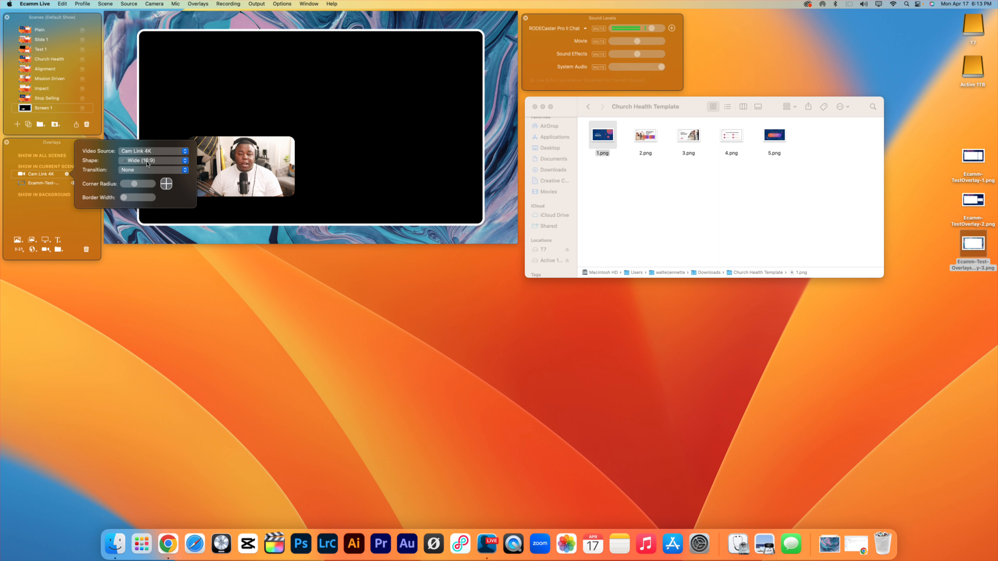
pyautogui.click(149, 162)
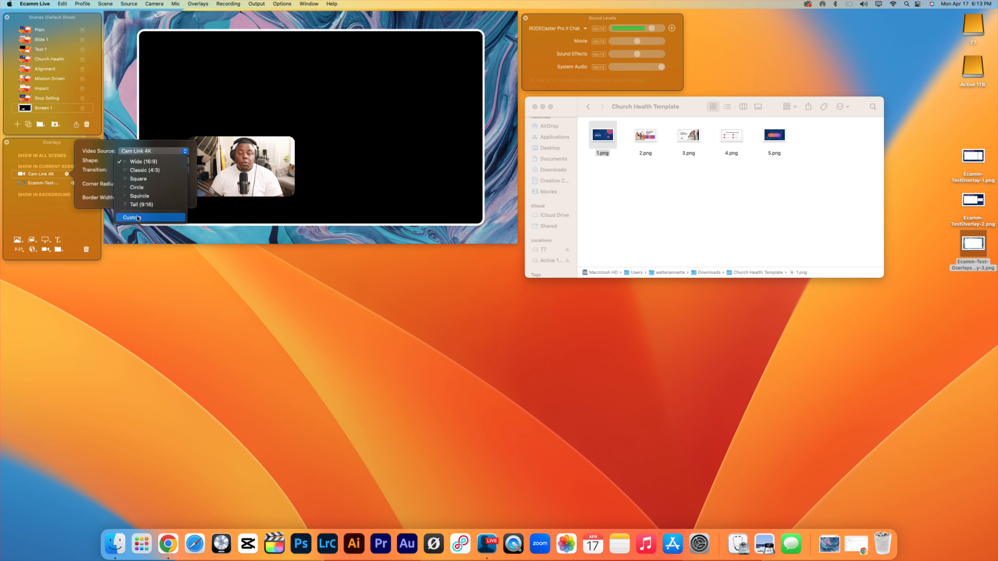
pyautogui.click(132, 217)
pyautogui.moveTo(242, 160); pyautogui.dragTo(200, 63)
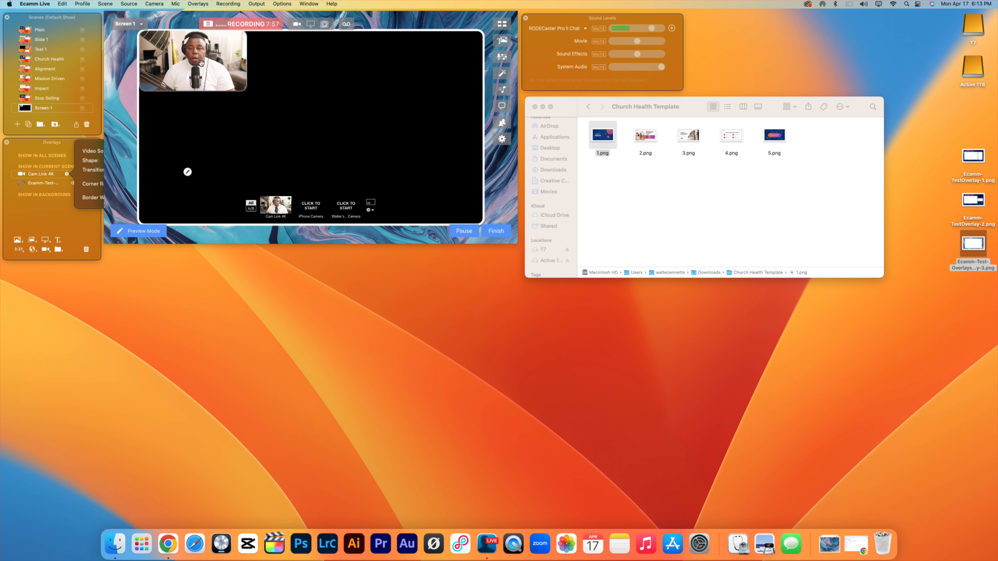
pyautogui.moveTo(245, 89); pyautogui.dragTo(480, 223)
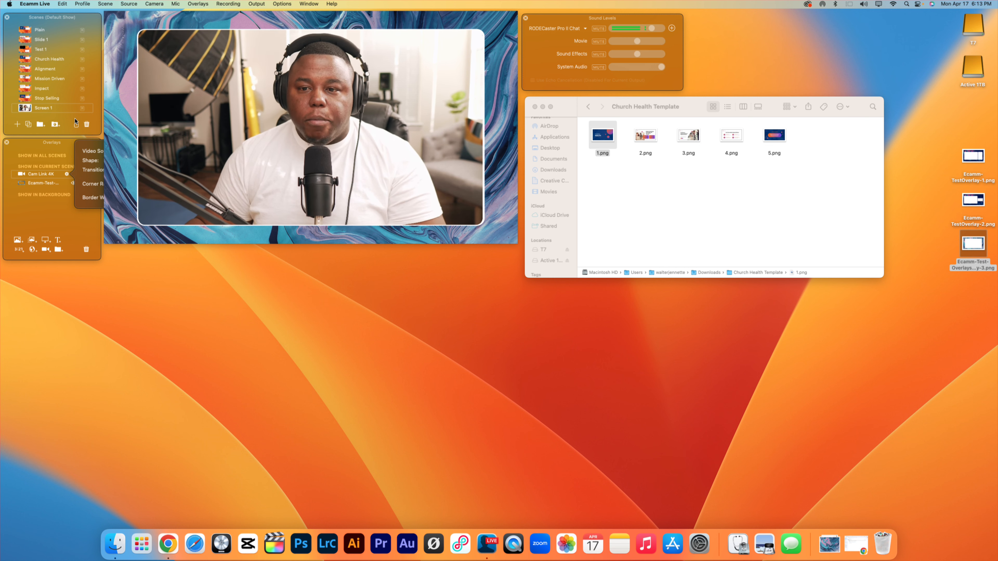
# Reorder the Screen 1 overlays so the Cam Link 4K camera sits beneath the frame image.
pyautogui.click(38, 206)
pyautogui.moveTo(39, 175); pyautogui.dragTo(38, 190)
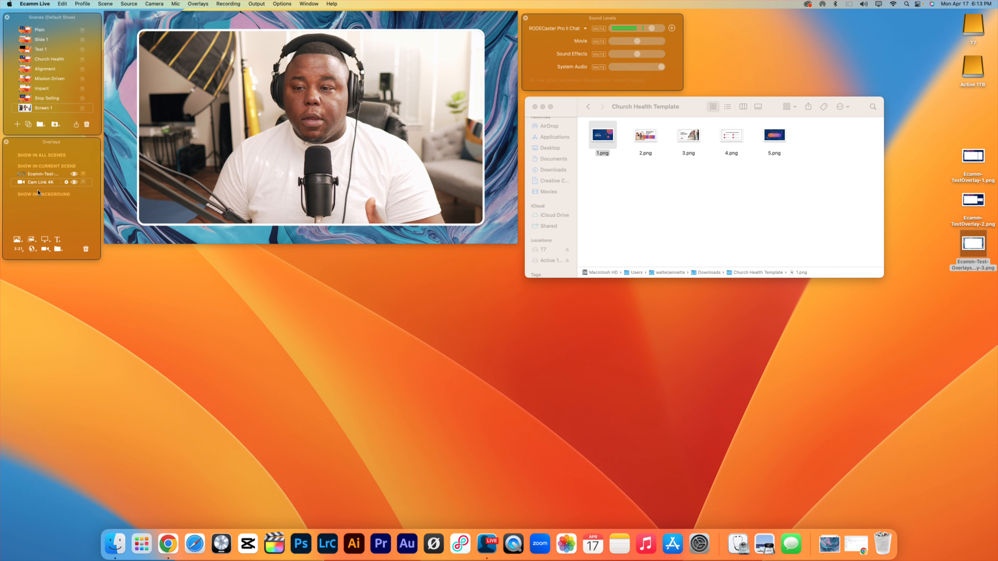
pyautogui.moveTo(181, 192)
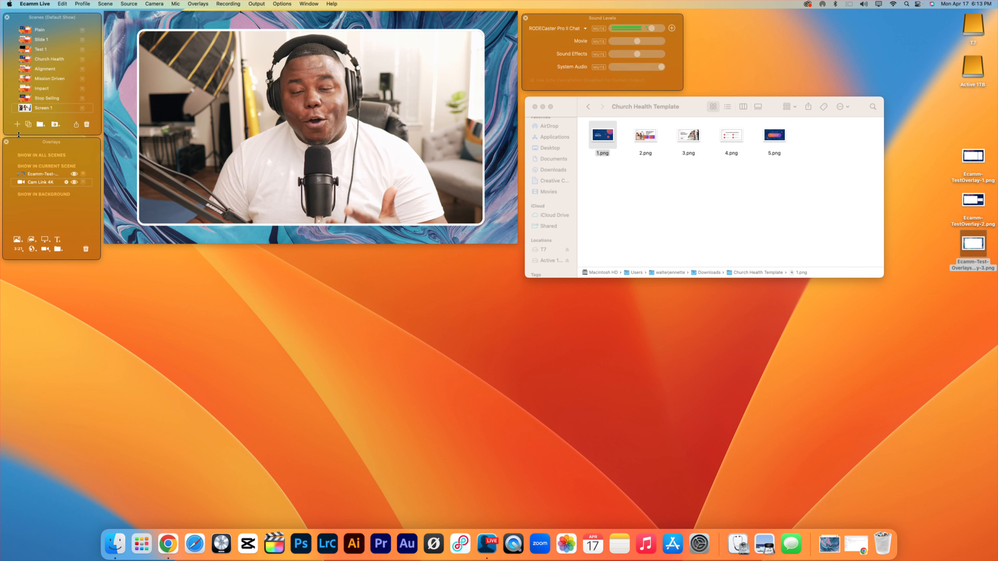
# Create a scene named "Screen 2" and add Ecamm-TestOverlay-1.png from the desktop as its two-window frame.
pyautogui.click(18, 125)
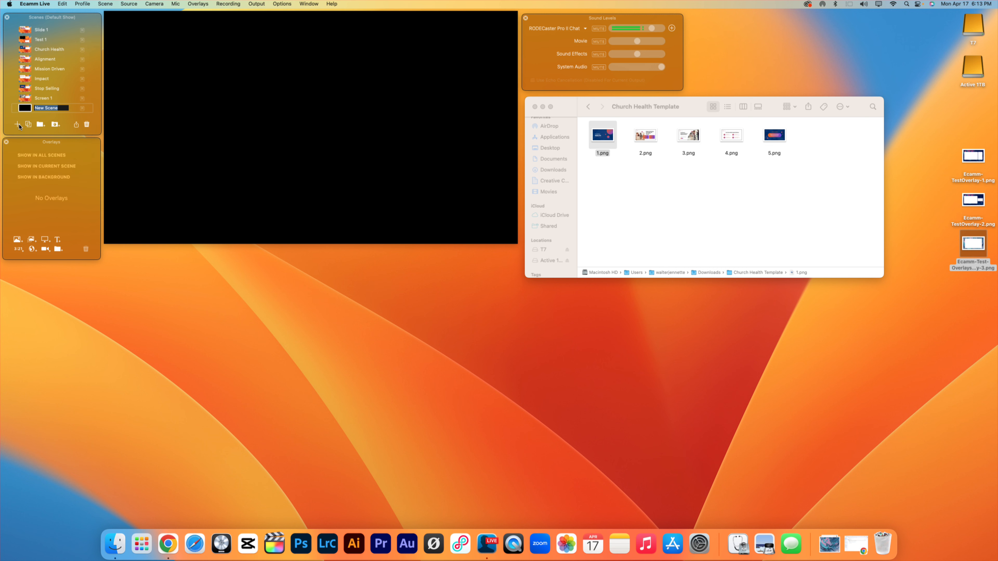
pyautogui.write('Screen 2')
pyautogui.press('Return')
pyautogui.moveTo(971, 156); pyautogui.dragTo(294, 118)
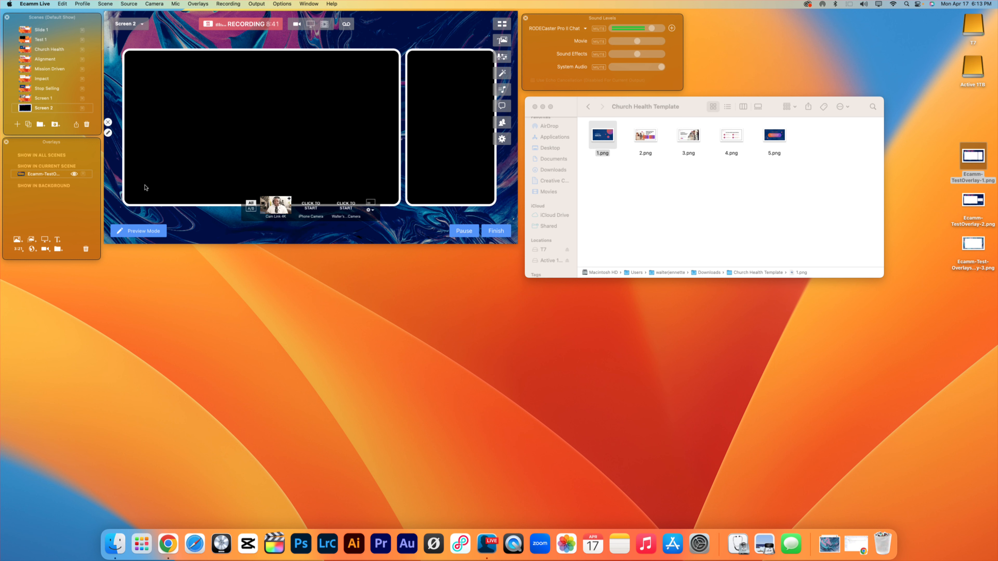
# Add a Cam Link 4K camera overlay to Screen 2 and crop it to the width of the frame's narrow right-hand opening.
pyautogui.click(46, 249)
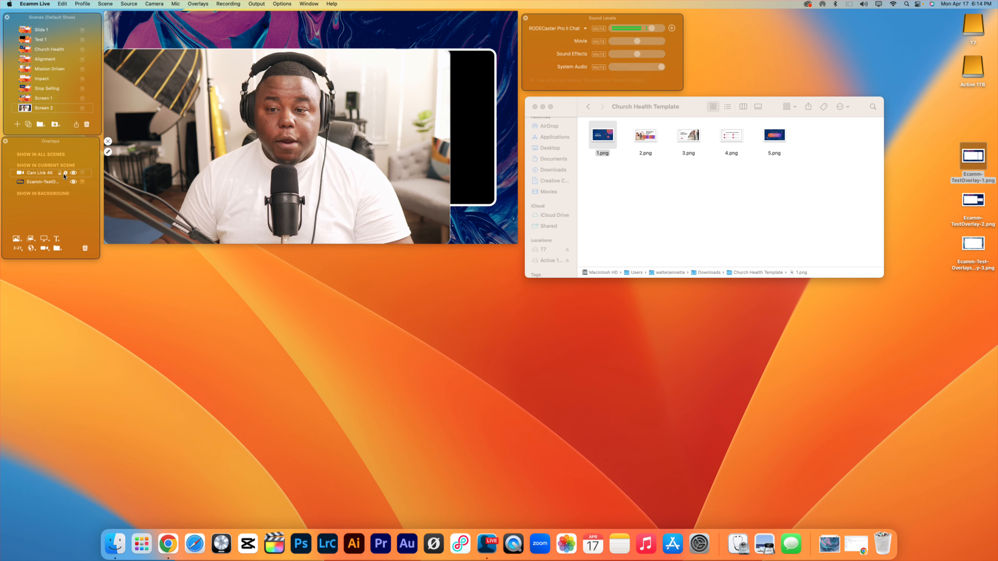
pyautogui.click(65, 173)
pyautogui.moveTo(118, 71); pyautogui.dragTo(159, 70)
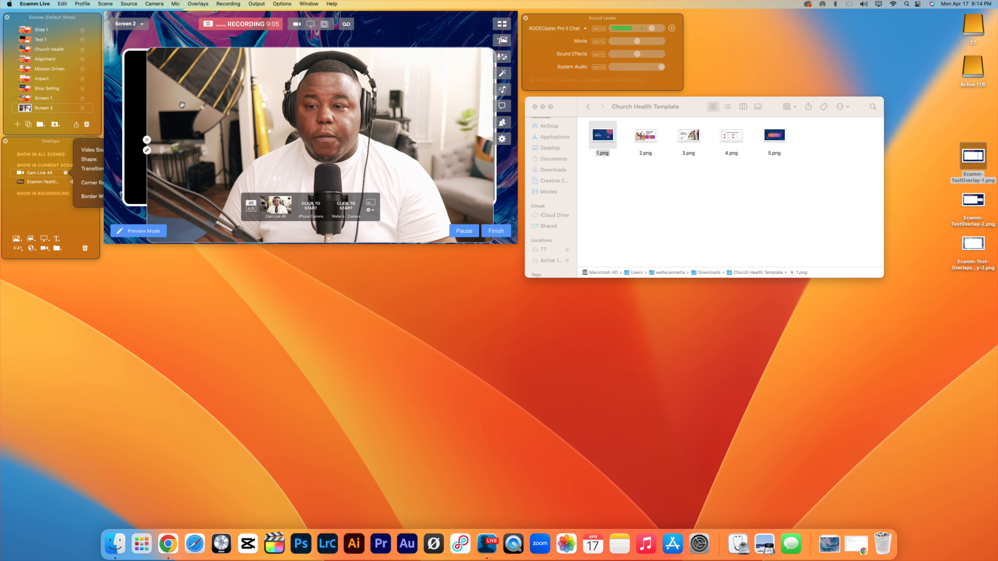
pyautogui.moveTo(147, 48); pyautogui.dragTo(410, 52)
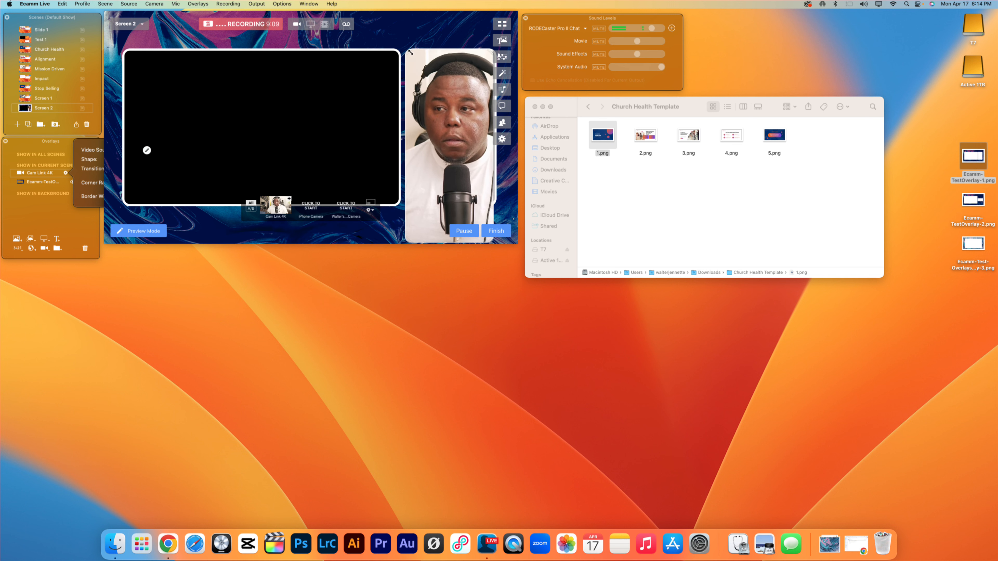
# Add 4.png from the Church Health Template folder as an image overlay in the Screen 2 scene.
pyautogui.moveTo(731, 135); pyautogui.dragTo(310, 126)
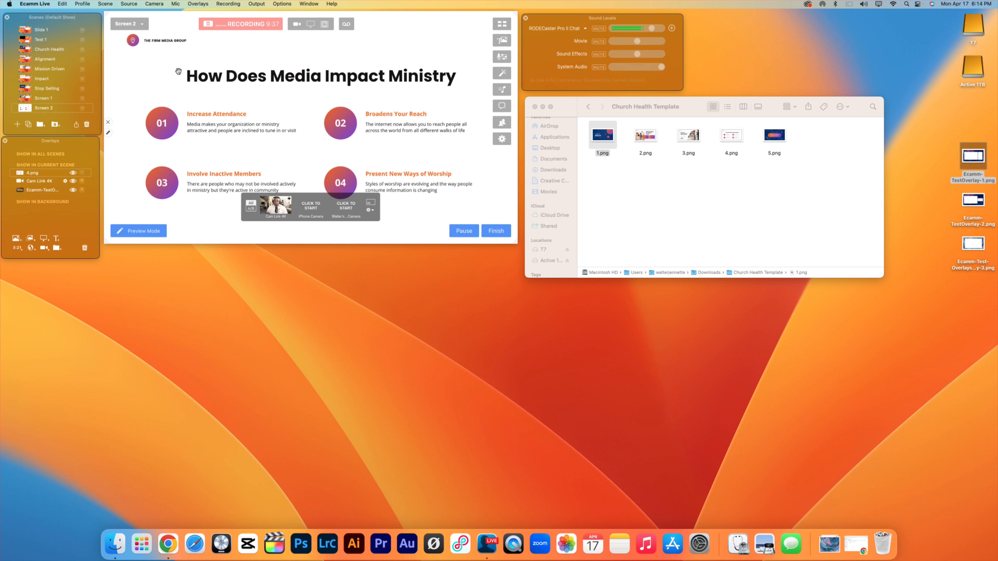